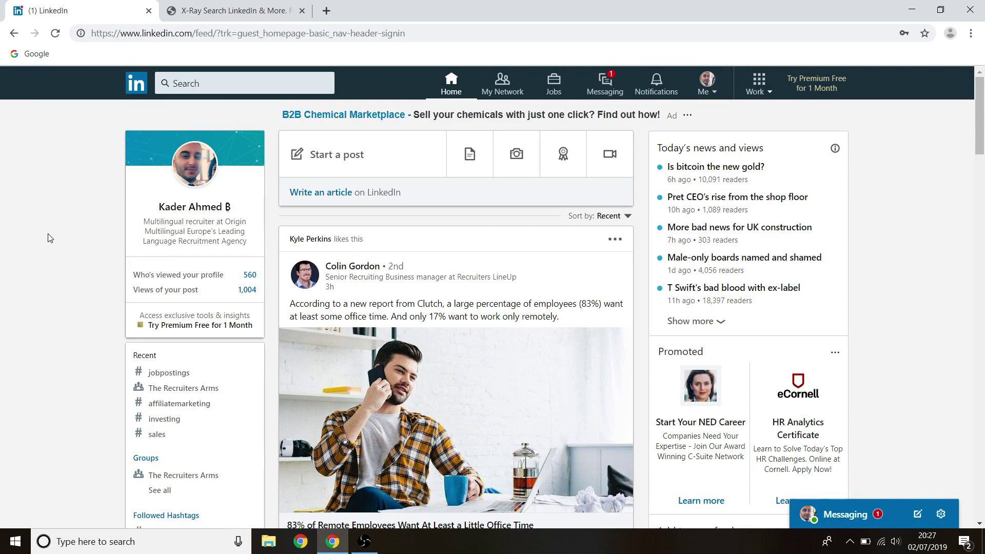
Switch from the LinkedIn feed to the Recruit'em 'X-Ray Search LinkedIn & More' page
left_click(198, 5)
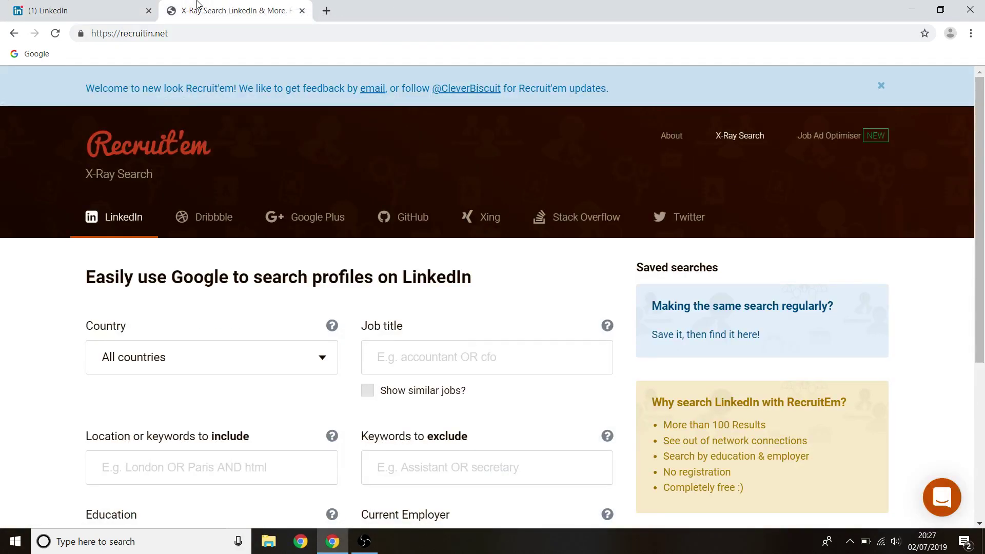
Set the X-Ray search country to United Kingdom and job title to accounts payable
scroll(352, 325, "down", 3)
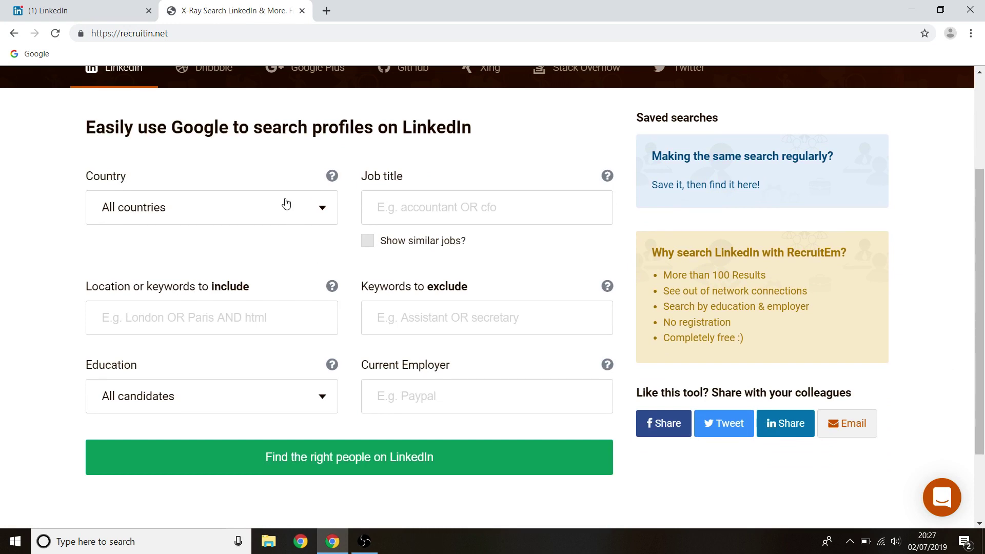
left_click(82, 4)
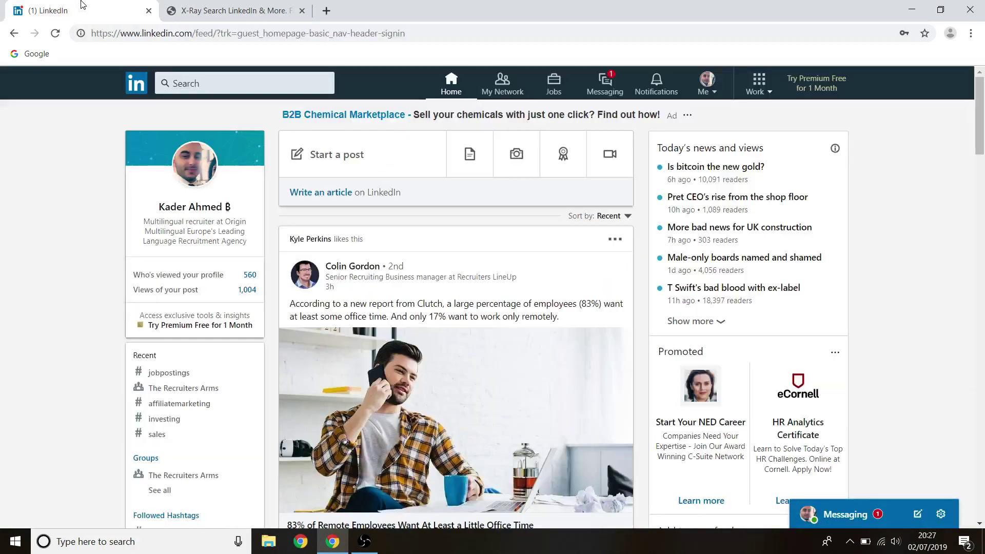
left_click(180, 6)
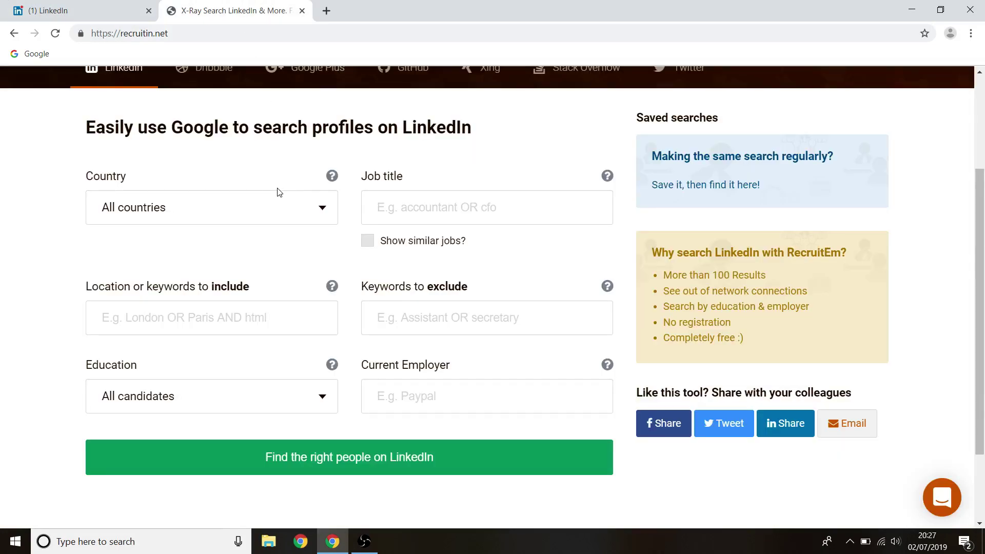
left_click(266, 220)
left_click(227, 311)
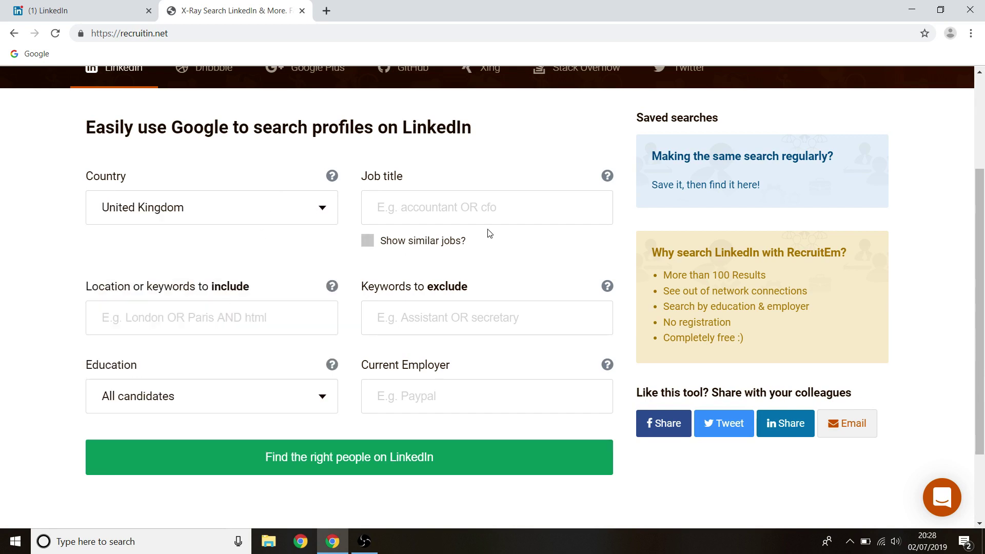
left_click(478, 218)
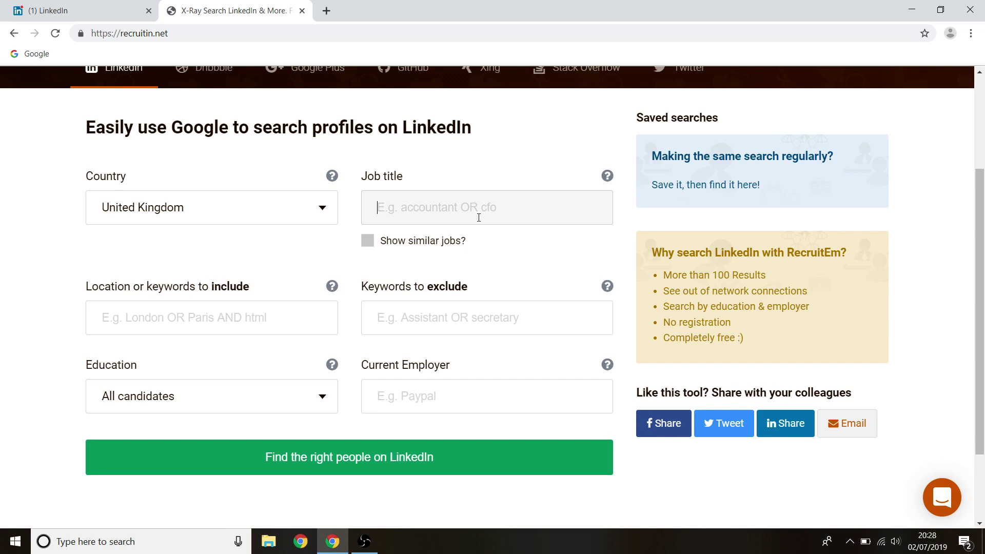
type("accounts pay")
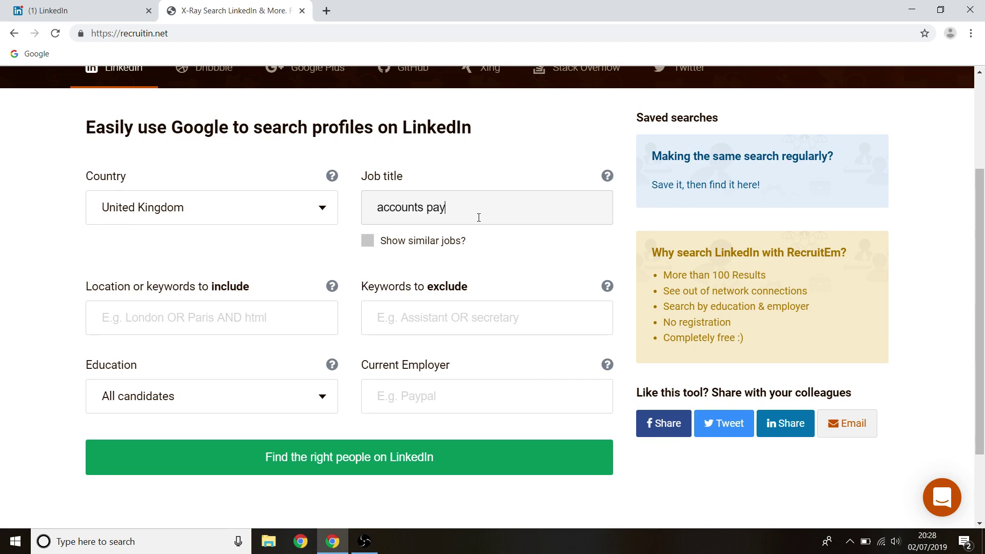
type("able")
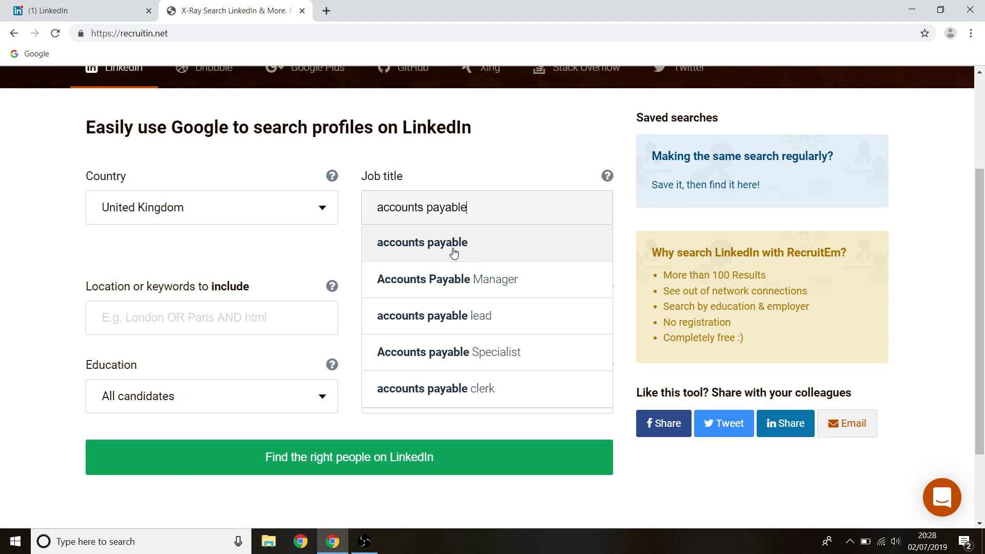
left_click(454, 251)
Include the keyword french, exclude acca, and limit education to Degree
left_click(252, 309)
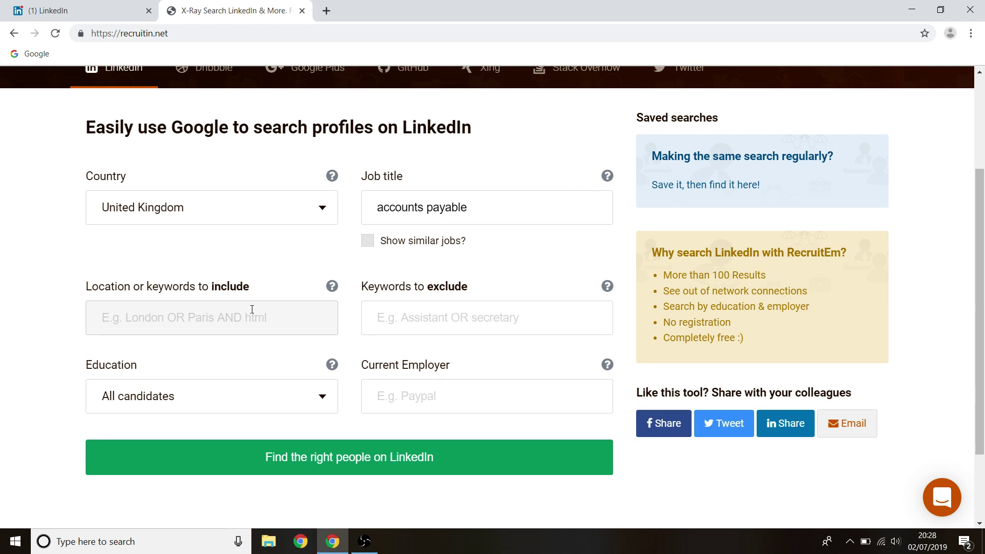
type("french")
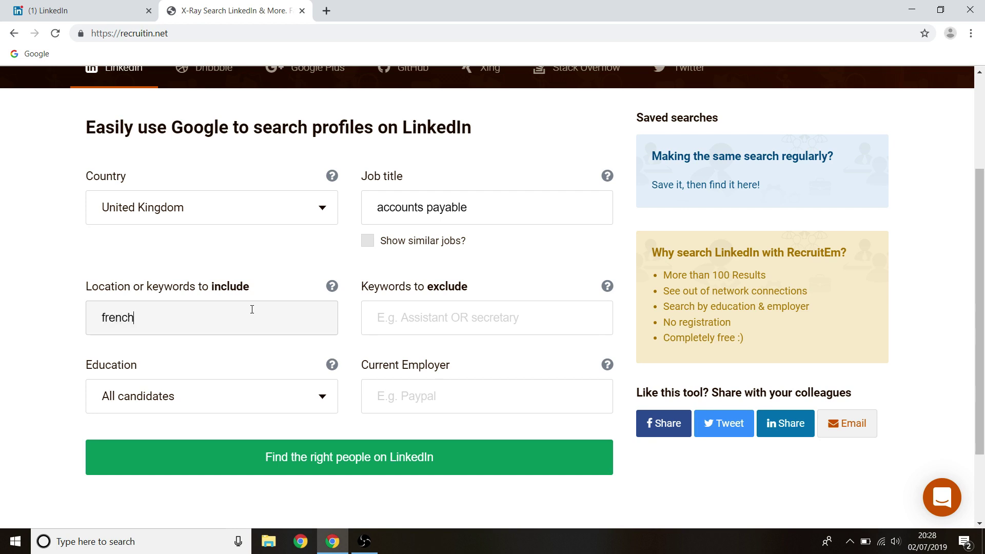
left_click(410, 329)
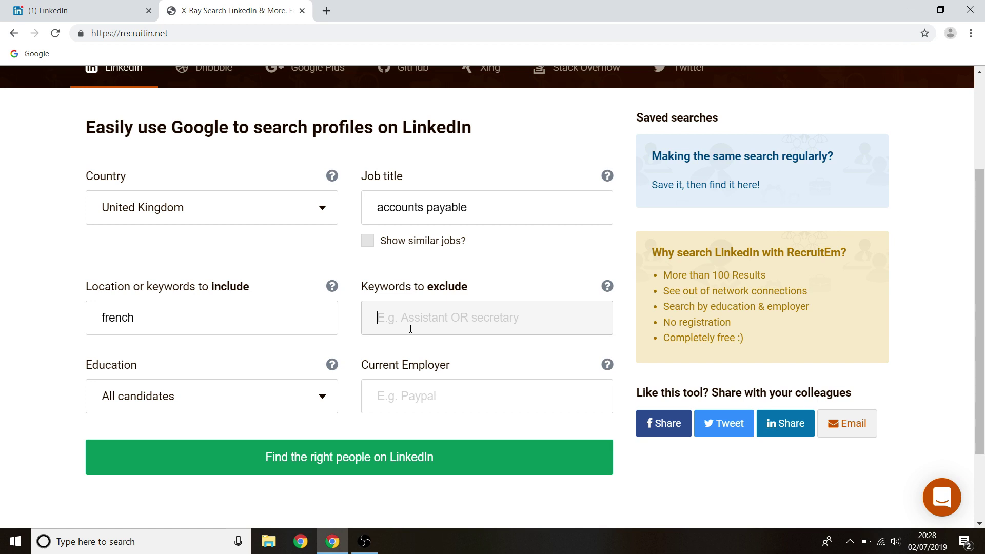
type("acca")
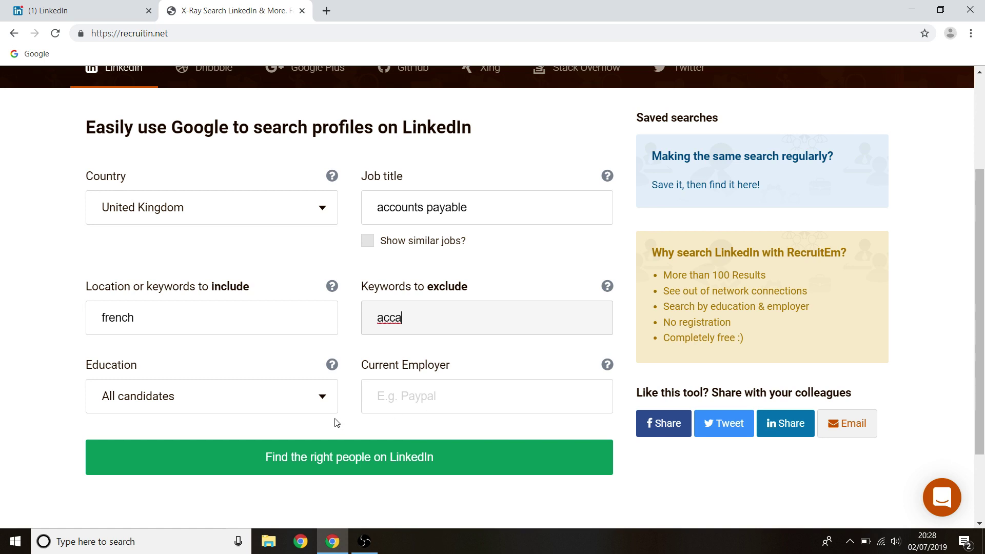
left_click(317, 414)
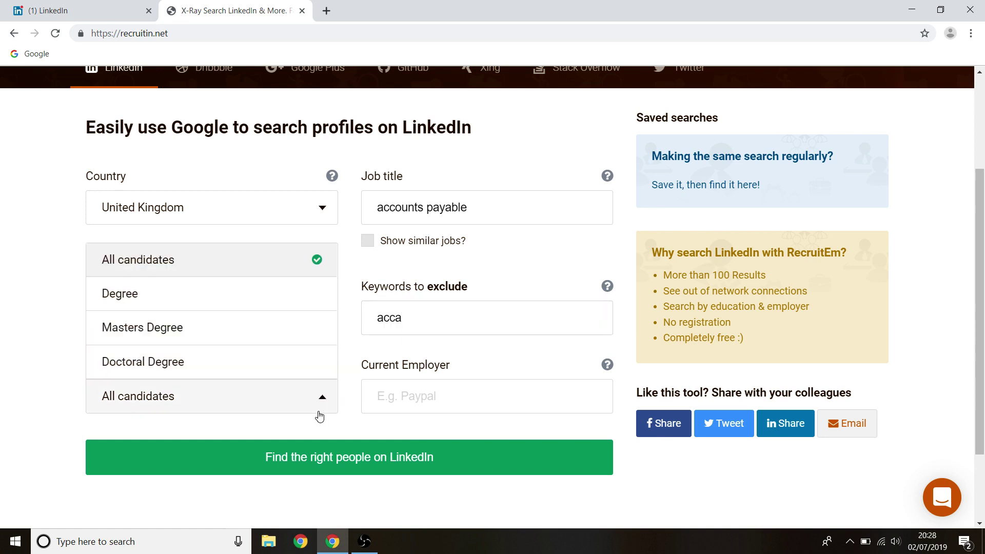
left_click(277, 301)
left_click(430, 400)
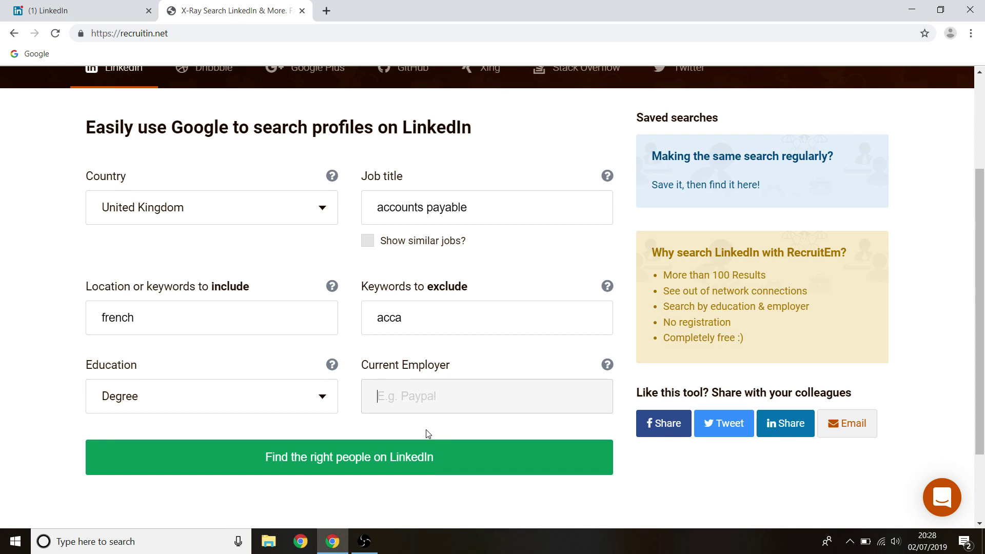
Generate the Google search for the accounts payable criteria
left_click(425, 465)
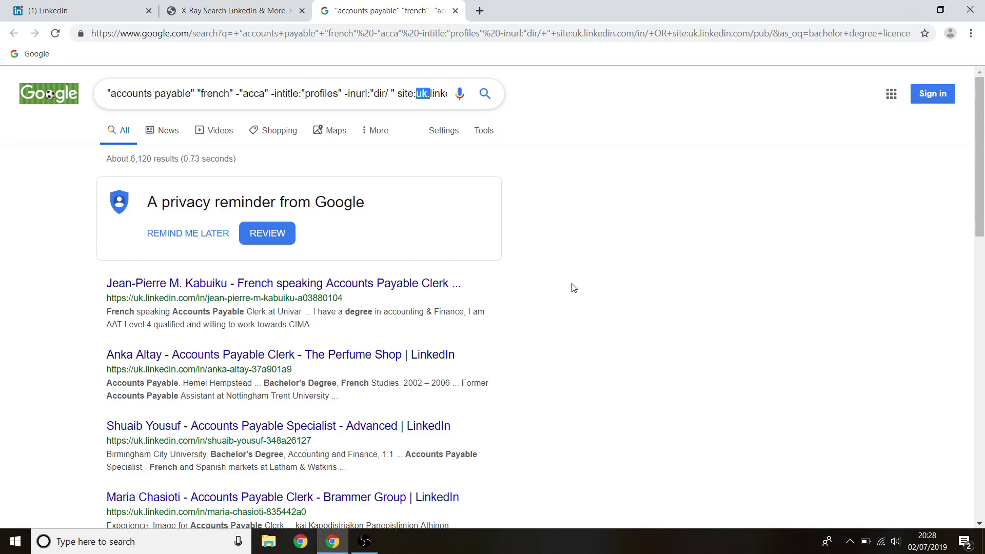
left_click(623, 343)
scroll(622, 342, "down", 3)
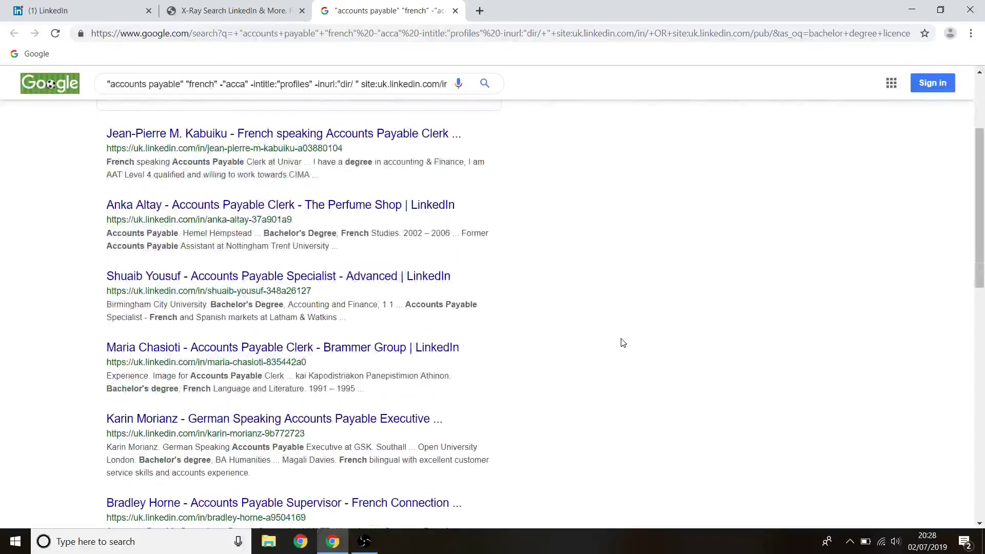
Open the first two Google results' LinkedIn profiles in new tabs and view one
right_click(409, 210)
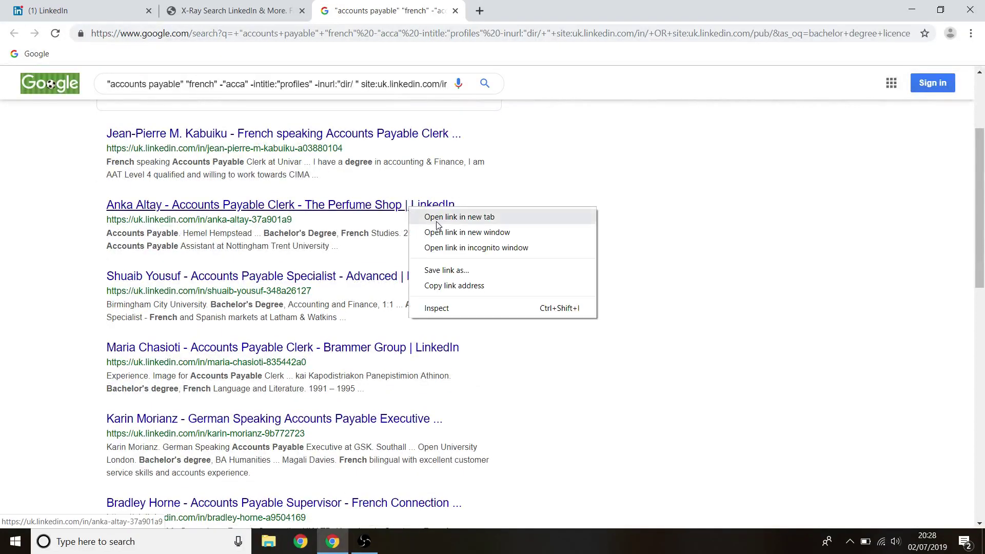
left_click(436, 216)
right_click(393, 145)
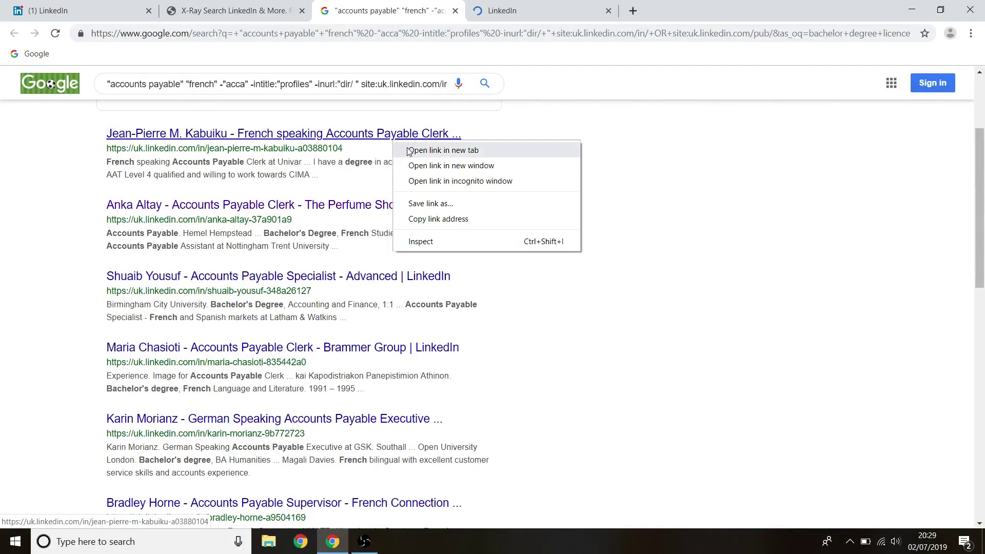
left_click(413, 150)
left_click(530, 5)
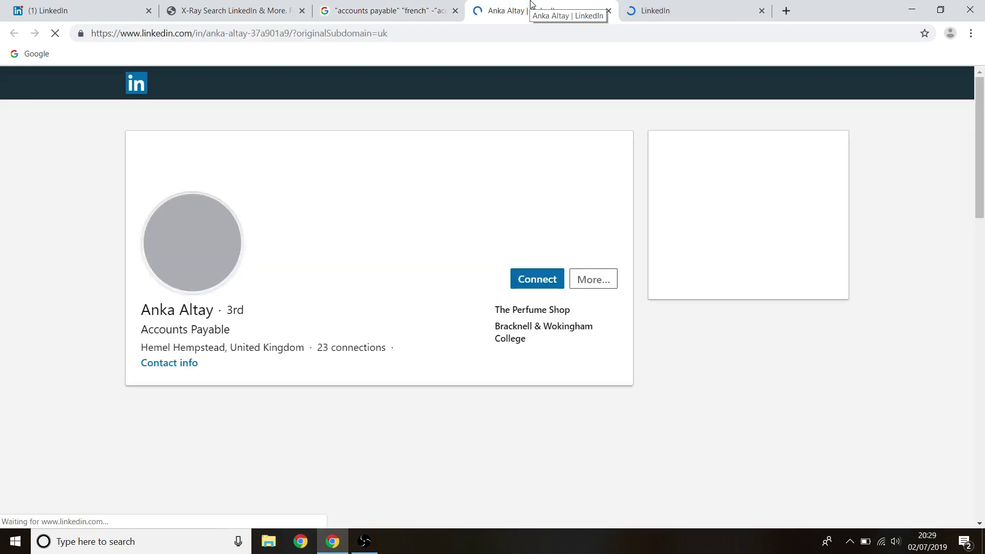
Look over the first accounts payable candidate's profile, then close its tab
scroll(18, 306, "down", 6)
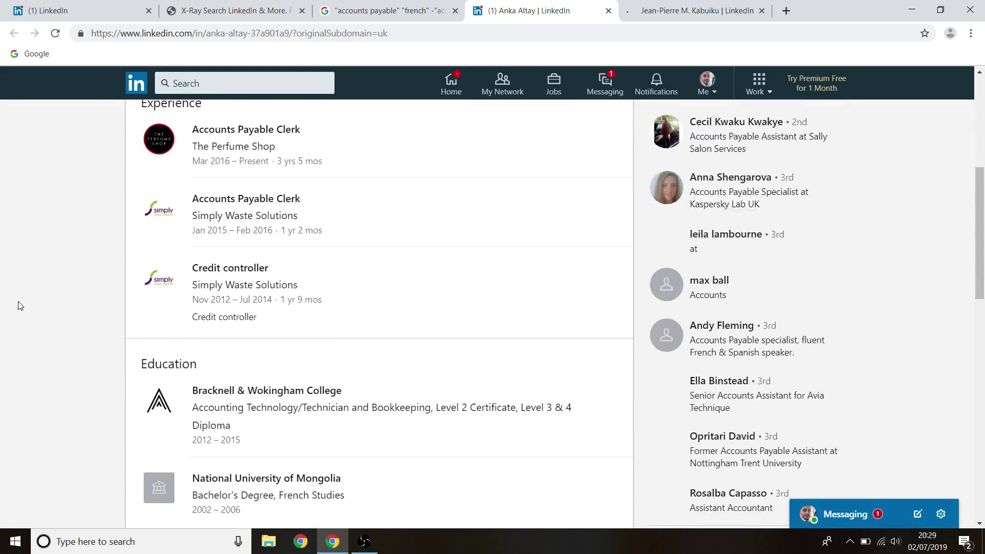
scroll(18, 306, "up", 2)
scroll(18, 306, "up", 4)
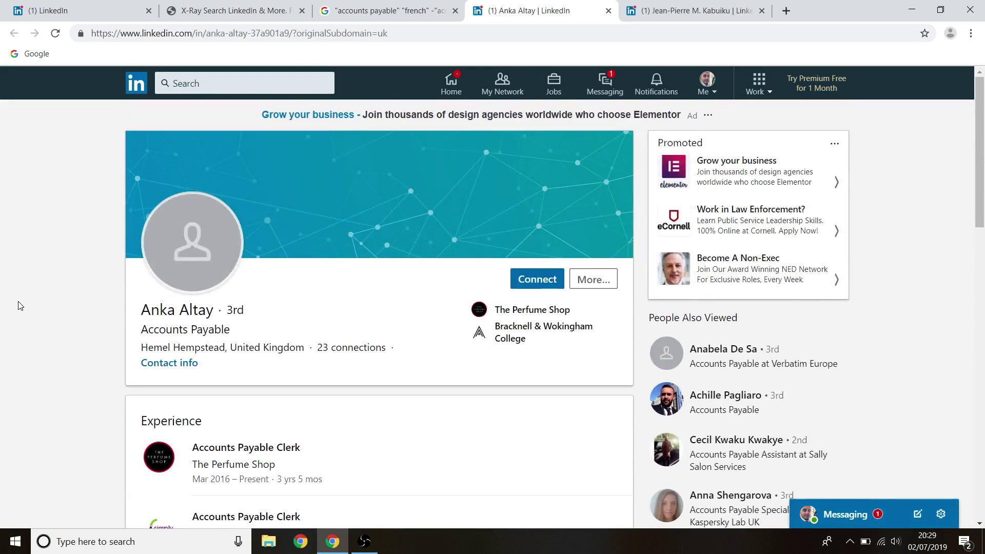
scroll(18, 305, "down", 8)
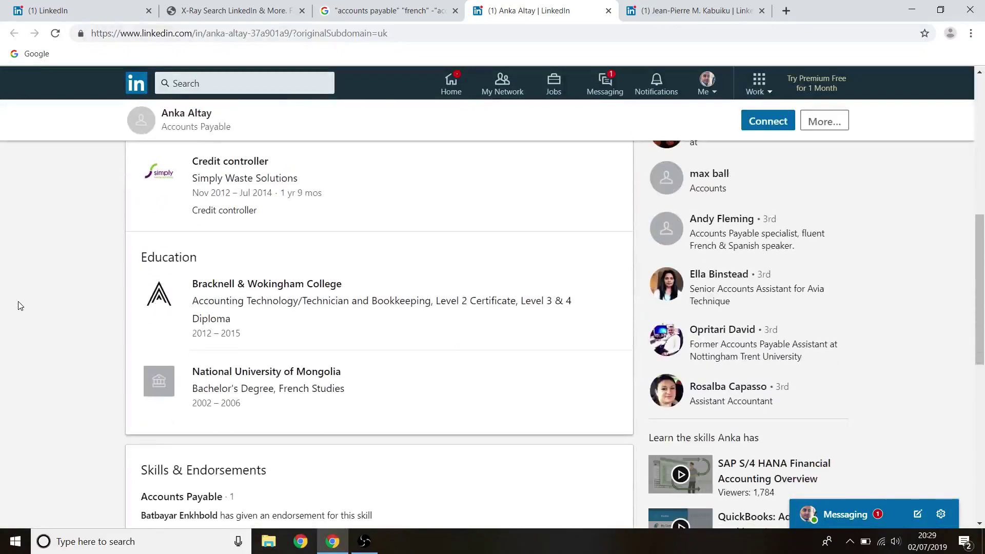
scroll(18, 305, "down", 8)
scroll(18, 306, "up", 7)
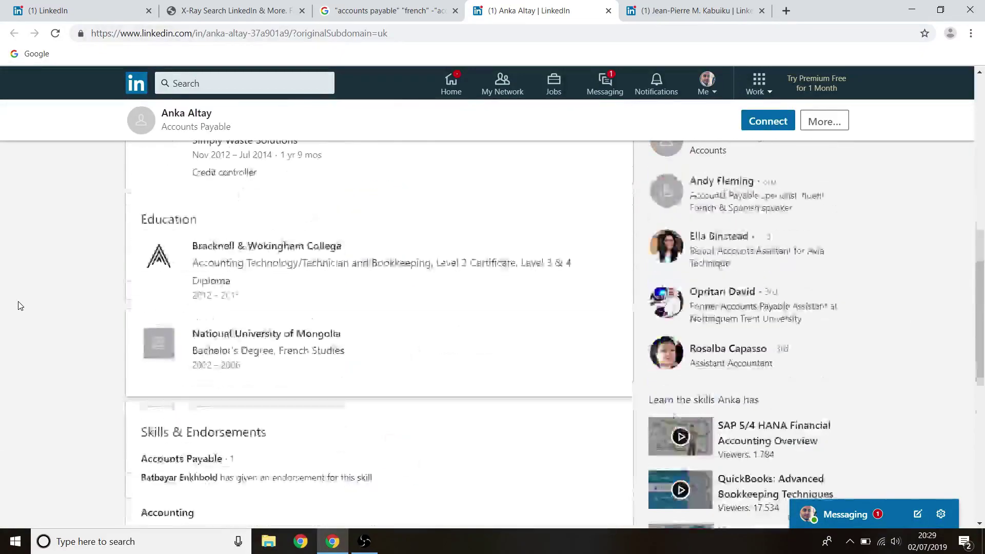
scroll(18, 306, "up", 6)
scroll(18, 305, "down", 12)
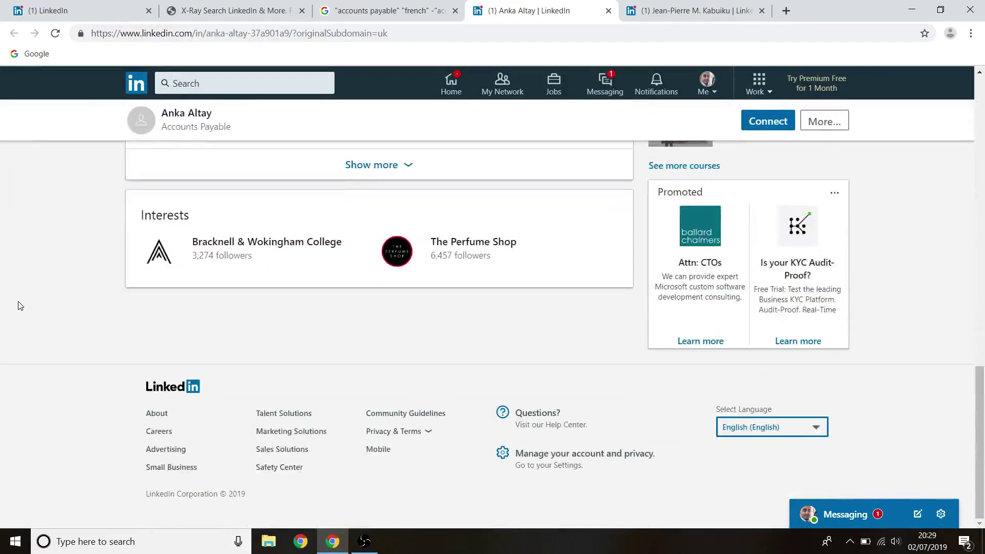
scroll(18, 305, "up", 4)
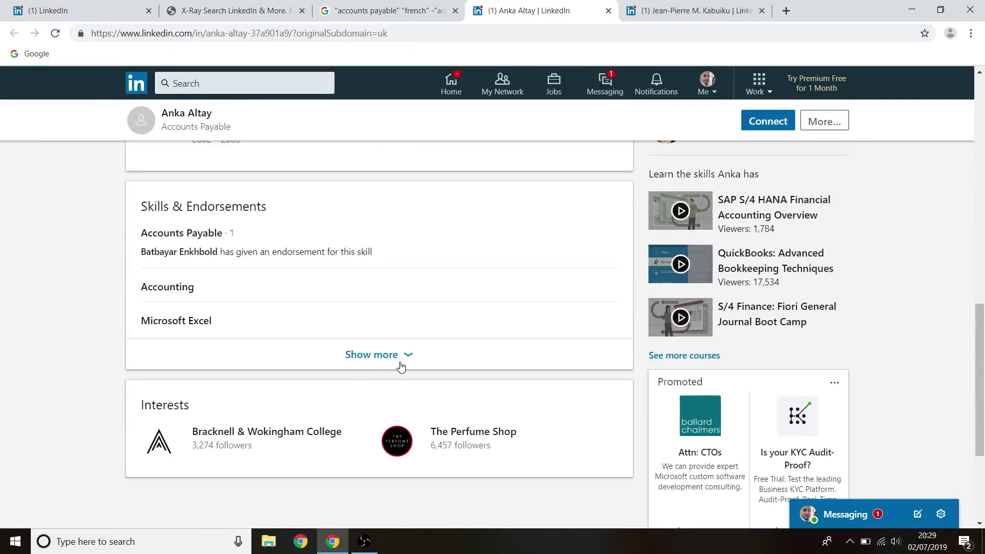
scroll(398, 359, "down", 4)
scroll(397, 359, "up", 5)
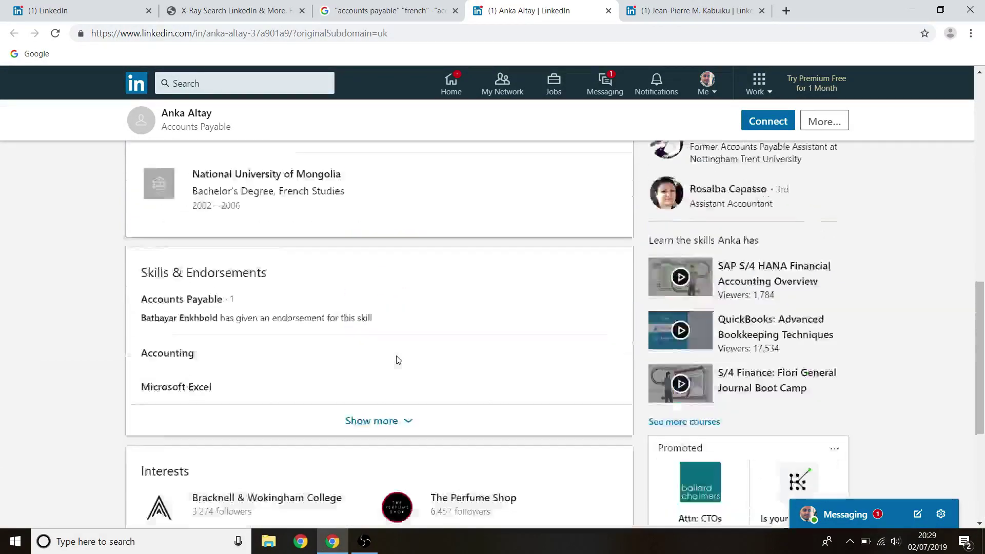
scroll(398, 359, "up", 10)
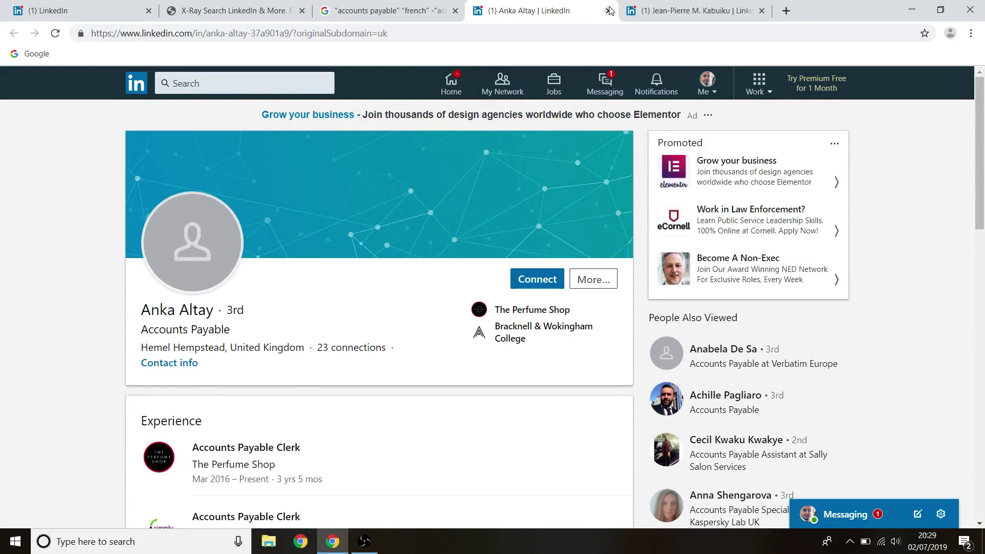
left_click(609, 11)
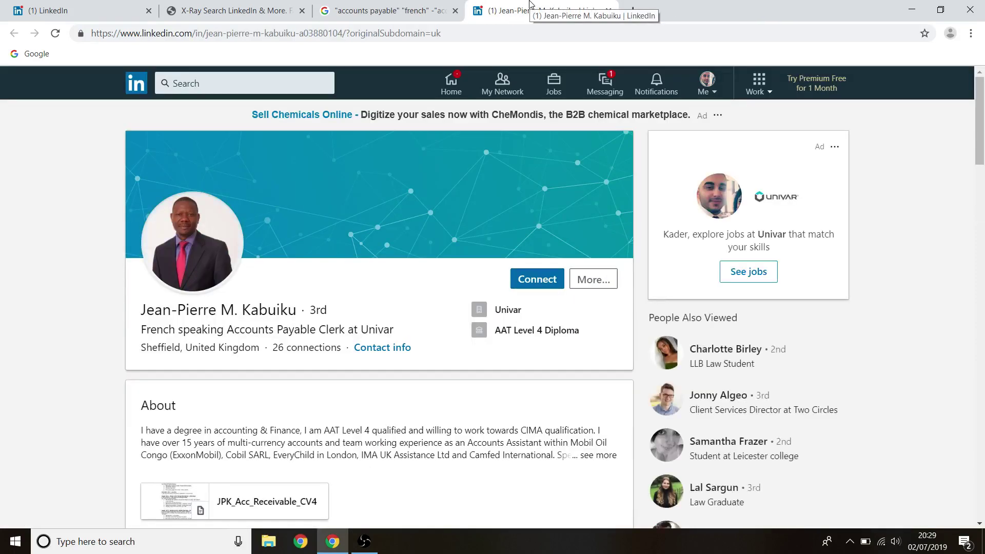
Expand the French-speaking Accounts Payable Clerk's Languages list: English, French, Kikongo
scroll(281, 210, "down", 7)
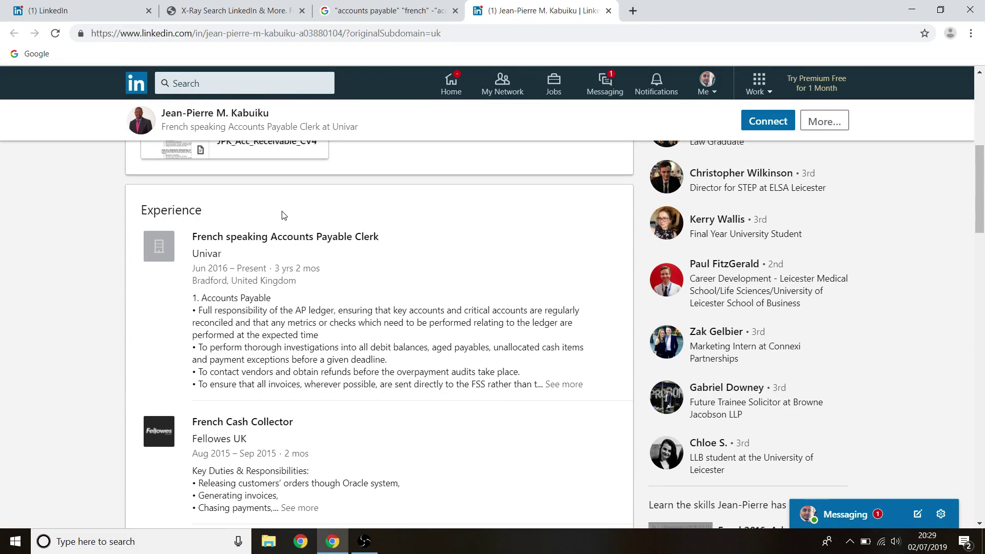
scroll(281, 214, "down", 8)
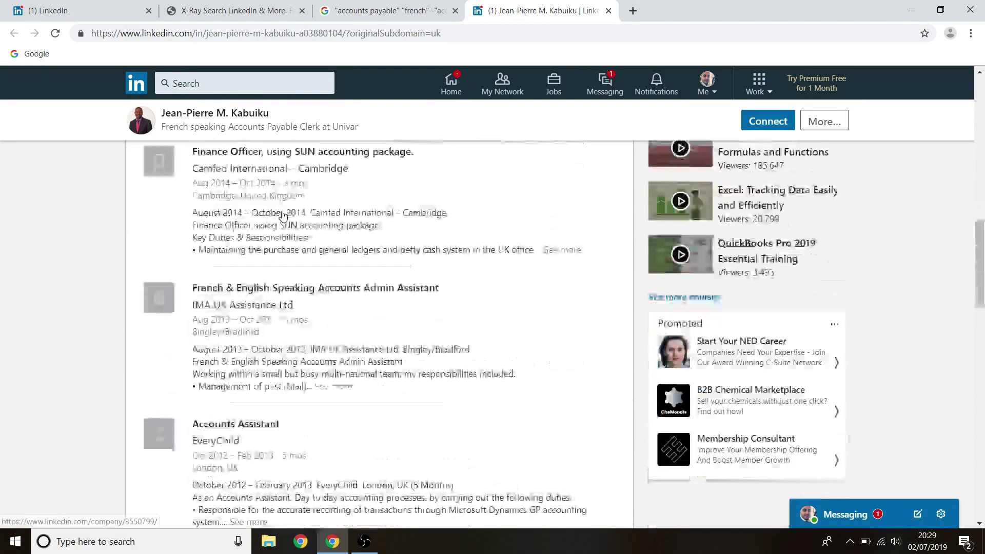
scroll(282, 215, "down", 15)
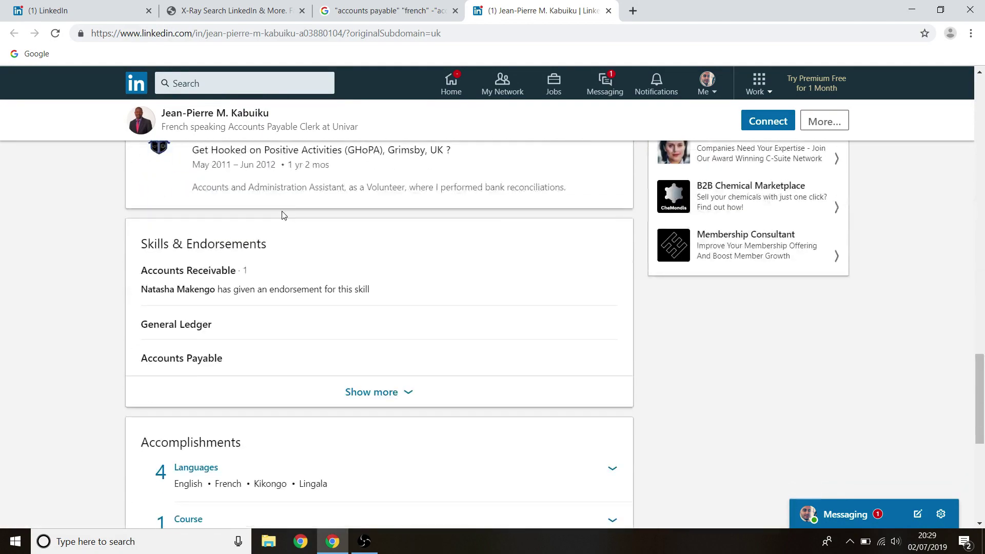
scroll(282, 215, "down", 2)
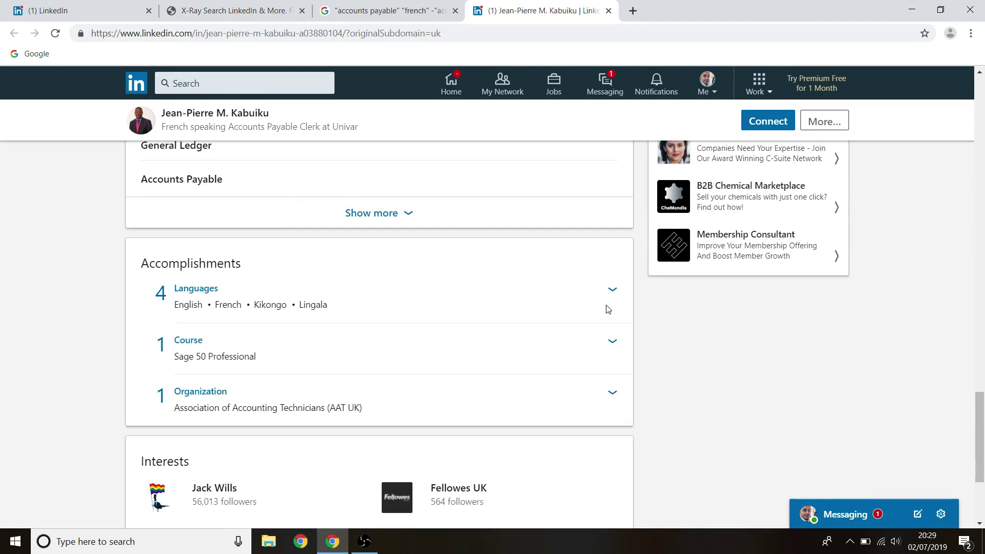
left_click(610, 291)
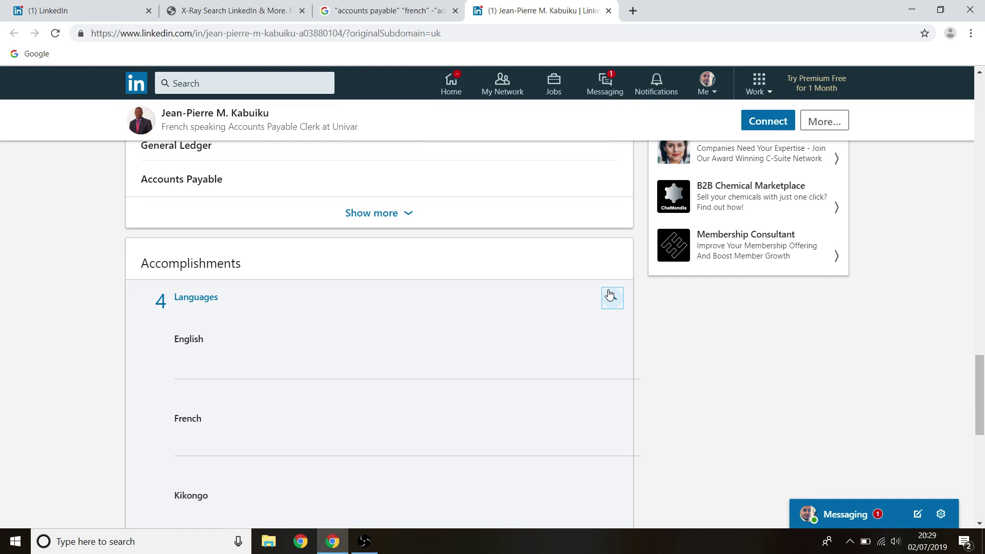
Back in X-Ray Search, change the job title to Internal Recruiter
left_click(216, 7)
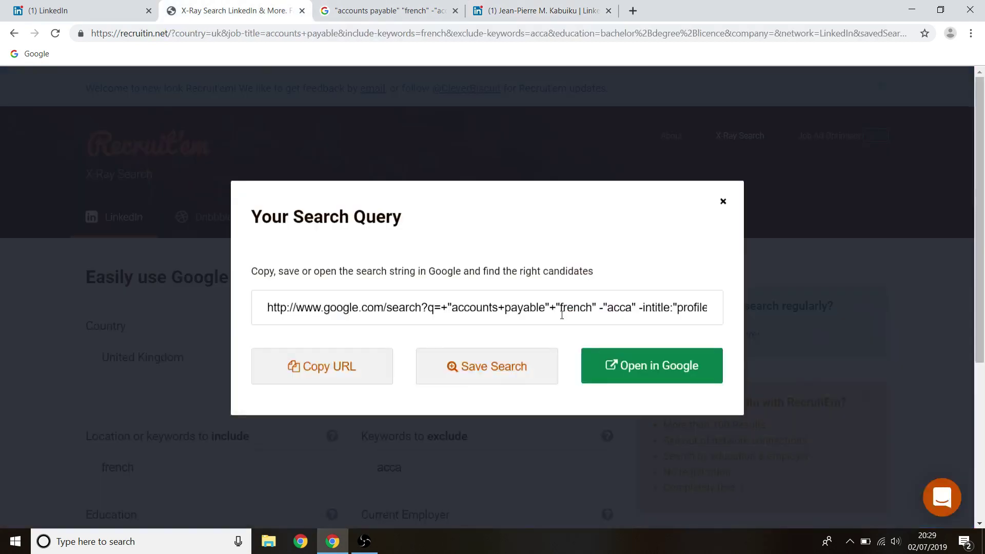
left_click(723, 201)
scroll(466, 135, "down", 4)
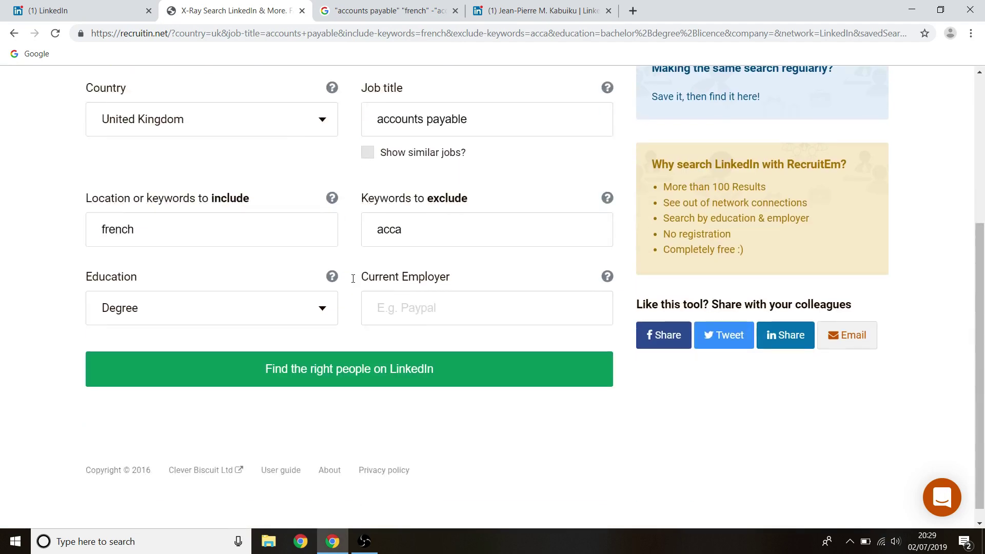
triple_click(452, 120)
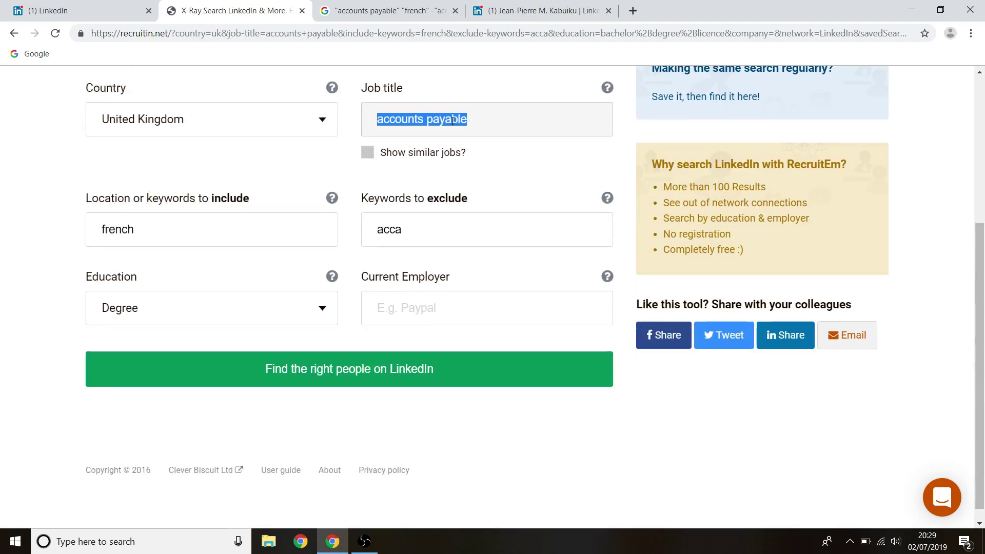
type("internal ")
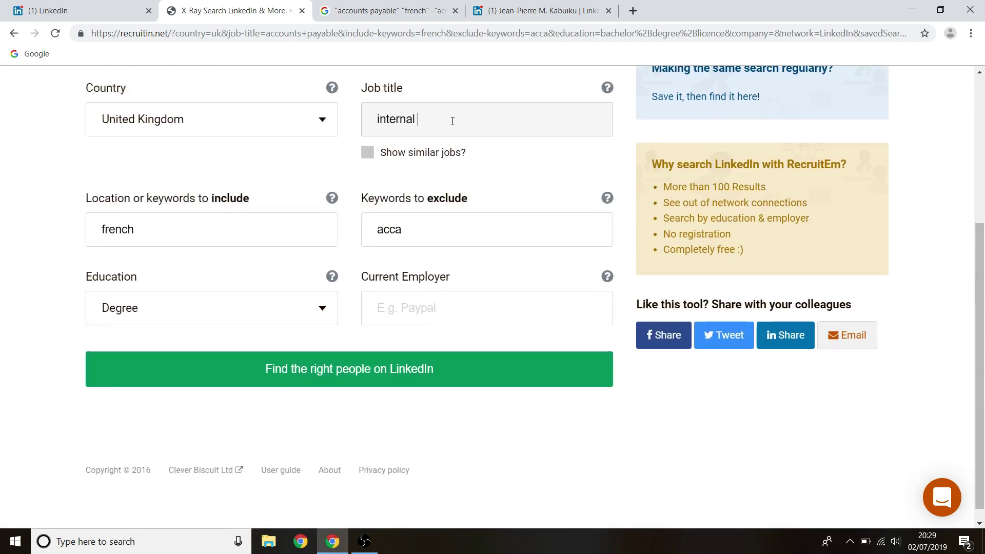
type("recruiter")
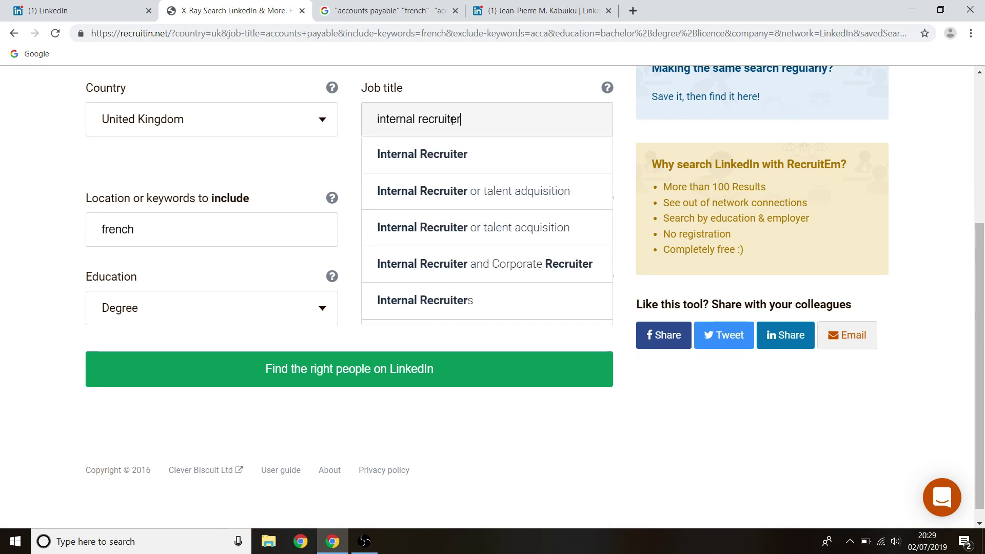
left_click(460, 148)
Replace the include keyword with Manchester, clear the acca exclusion, and choose All candidates
left_click(180, 238)
key("ctrl+a")
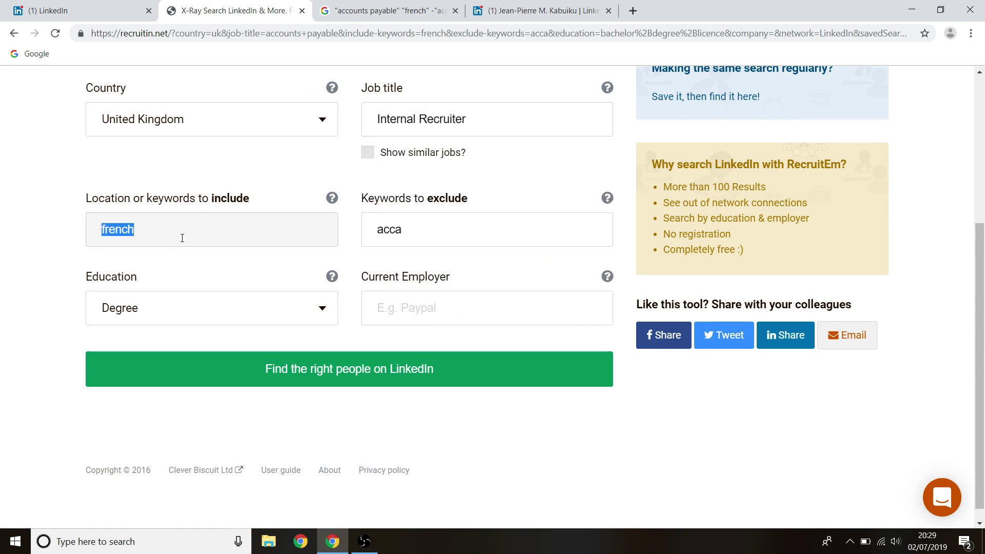
key("BackSpace")
type("L")
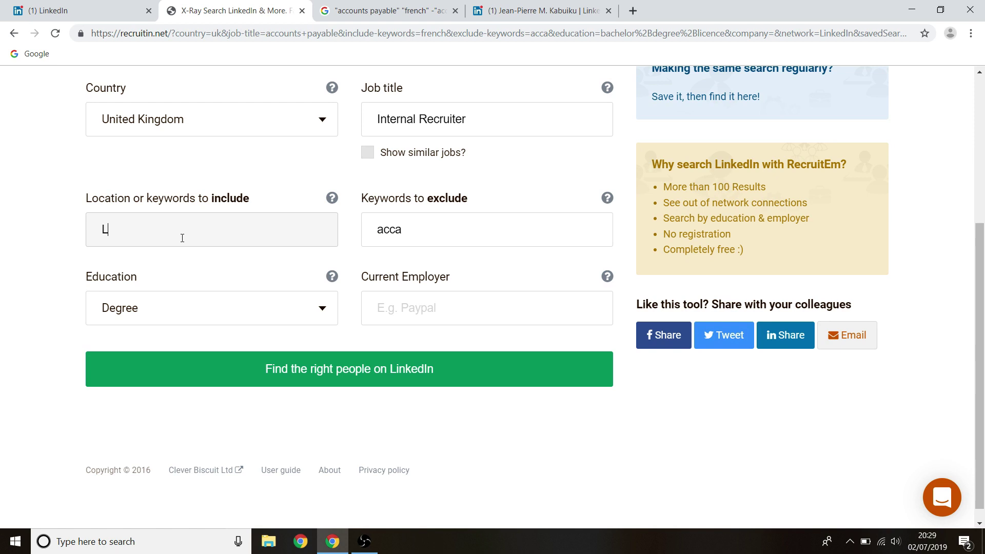
key("BackSpace")
type("Manchester")
left_click(367, 230)
key("ctrl+a")
key("BackSpace")
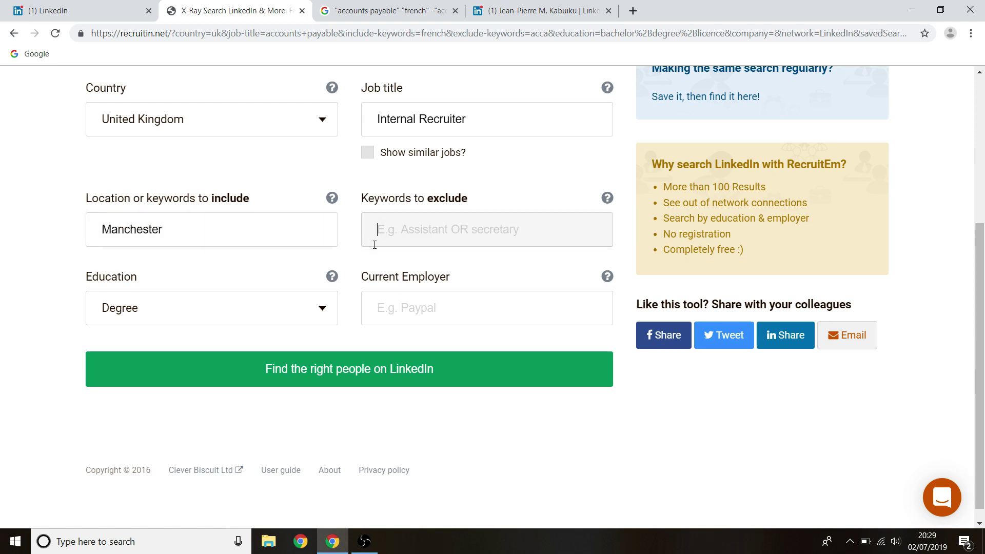
left_click(298, 310)
left_click(230, 344)
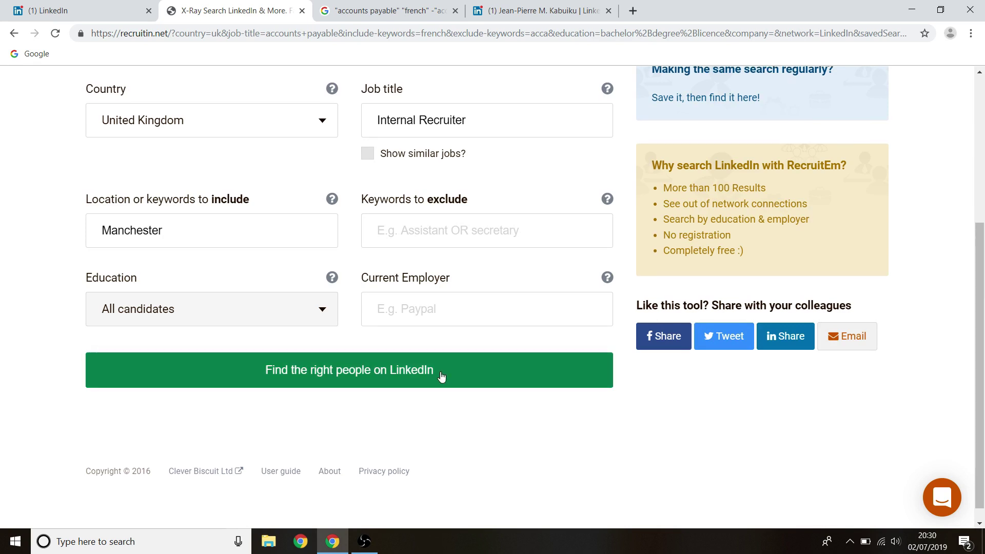
Generate the Internal Recruiter query and run it in Google
scroll(440, 378, "up", 1)
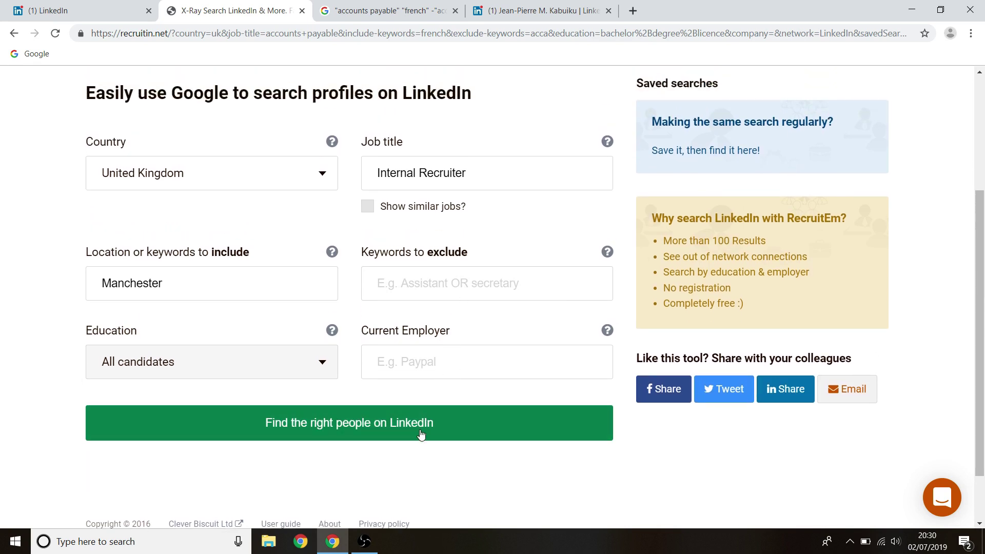
left_click(400, 433)
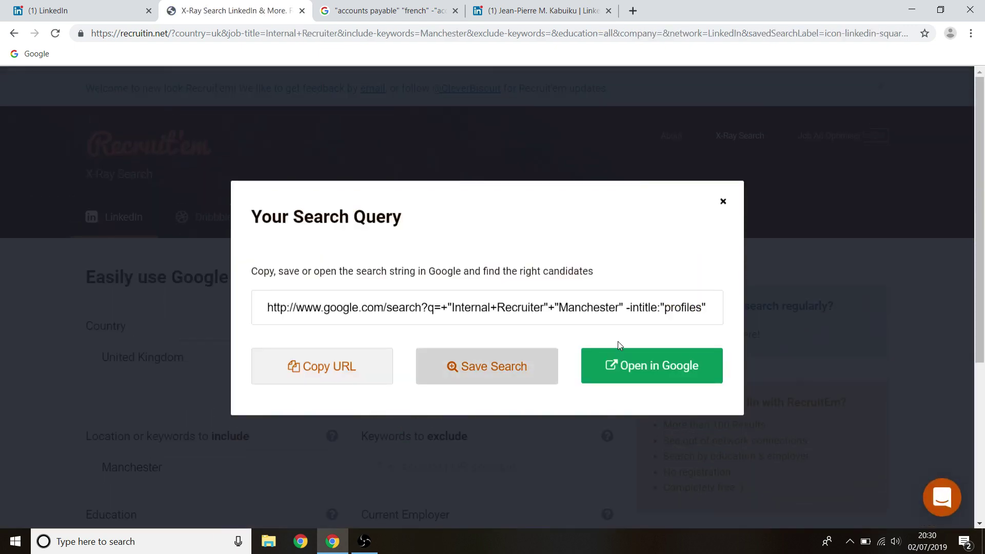
left_click(644, 366)
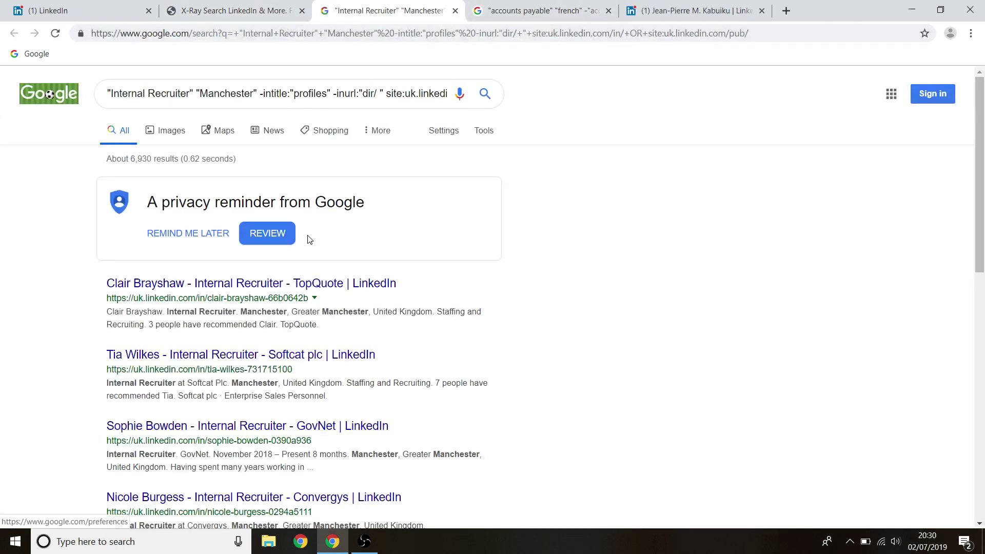
Open the first two Internal Recruiter LinkedIn results in new tabs
scroll(309, 240, "down", 2)
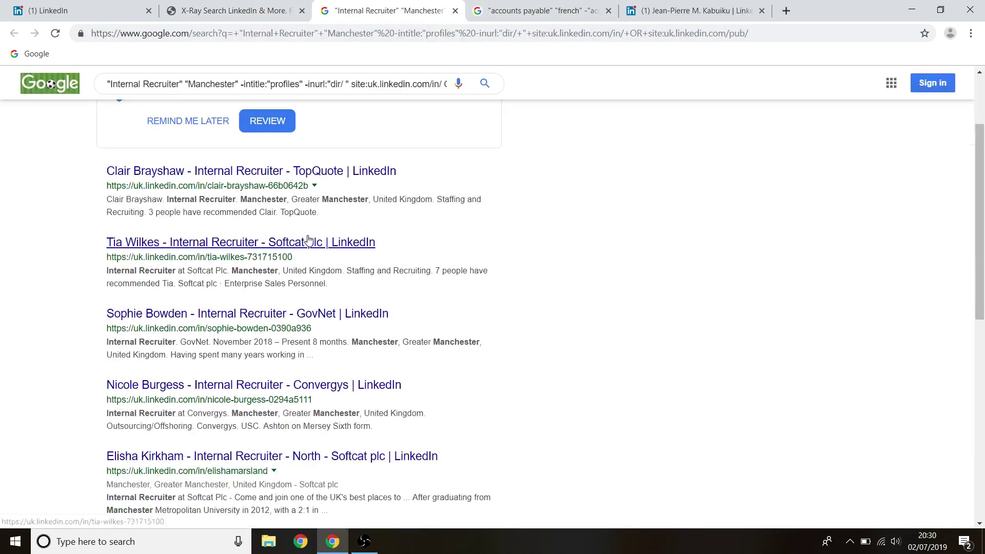
right_click(295, 175)
left_click(313, 180)
right_click(303, 242)
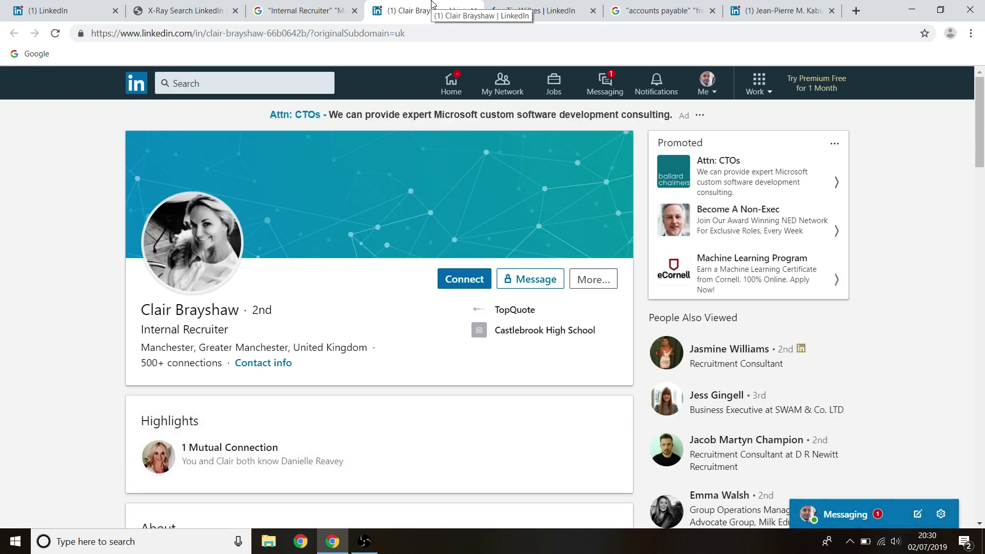
scroll(198, 237, "down", 7)
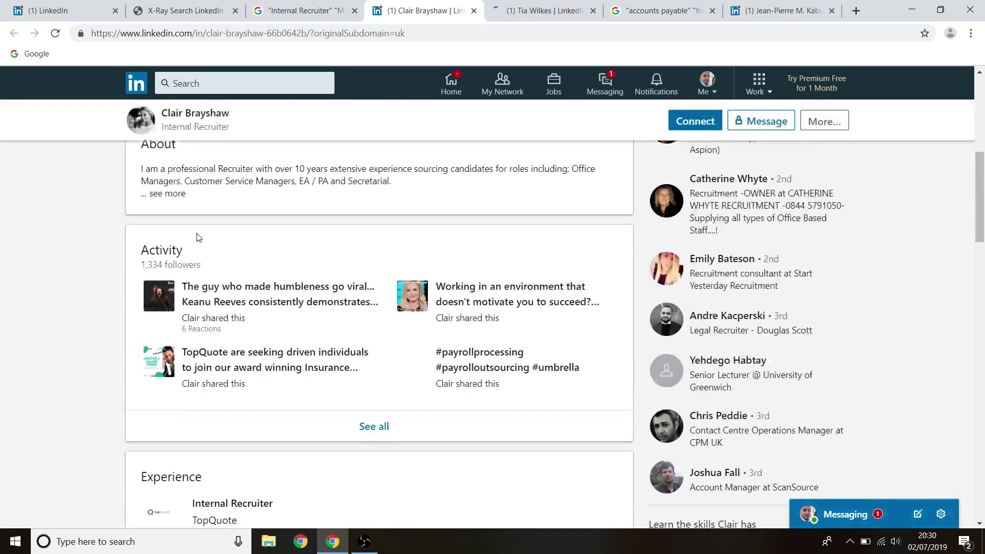
scroll(198, 237, "down", 5)
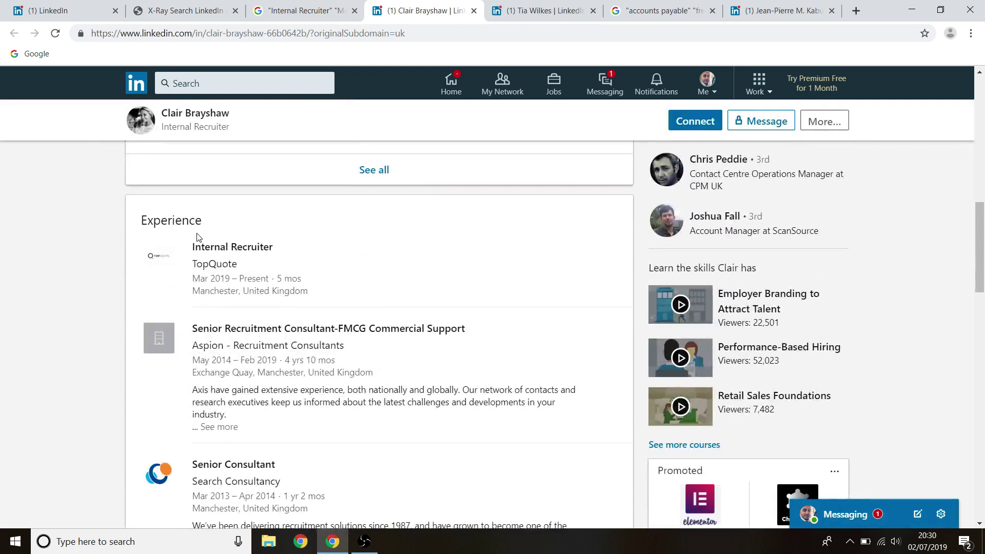
scroll(198, 237, "down", 2)
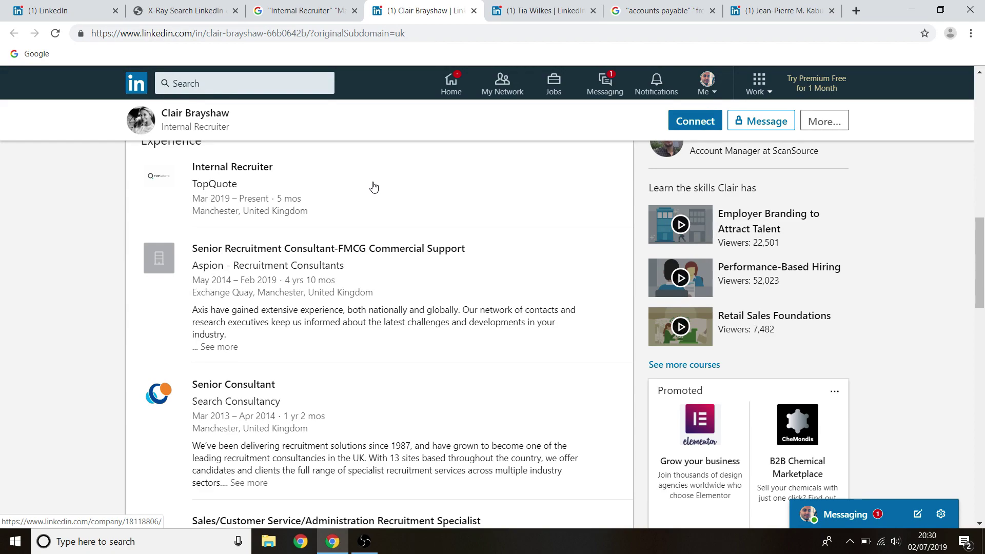
scroll(373, 187, "up", 13)
scroll(373, 186, "down", 7)
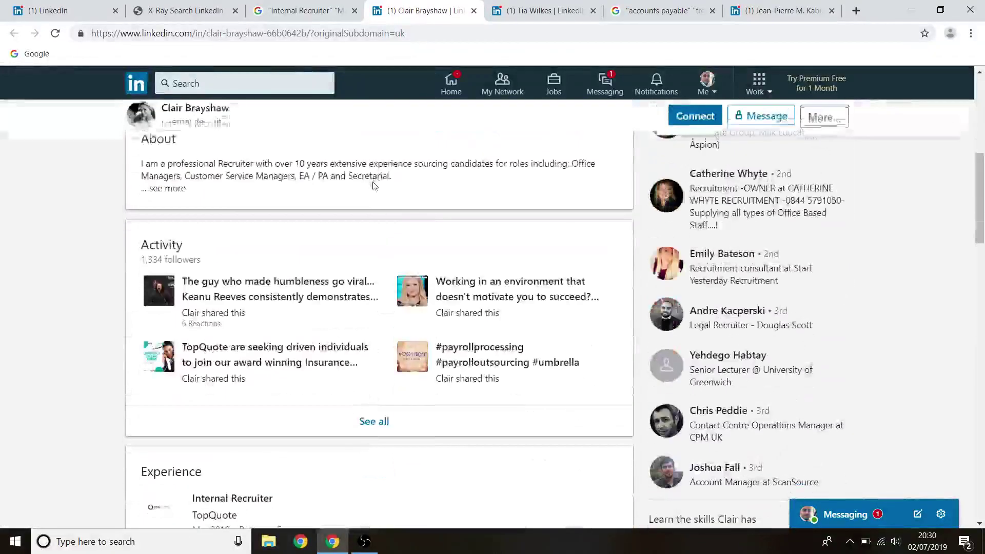
left_click(544, 10)
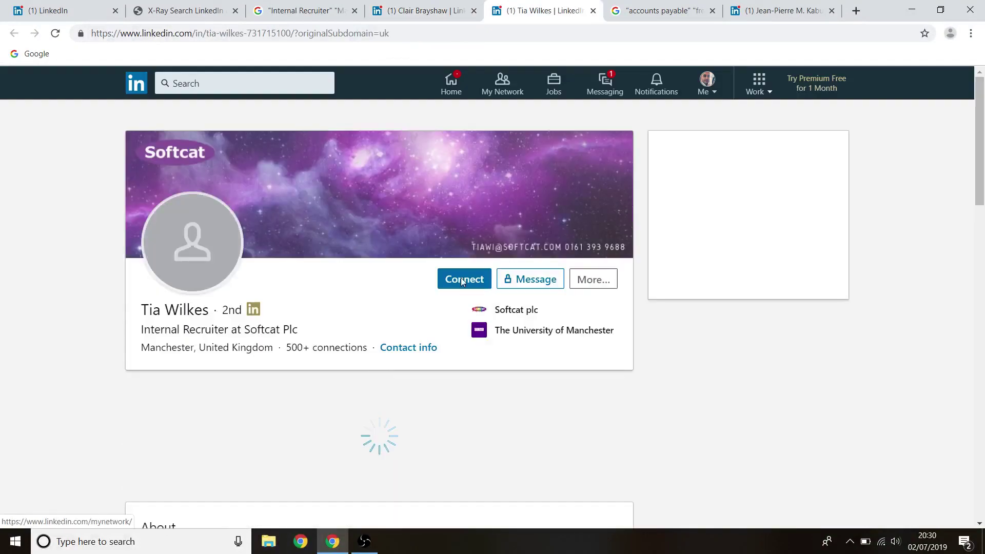
Type 'internal recrut' into LinkedIn search, dismiss the suggestions, and read the profile
left_click(236, 83)
type("internal ")
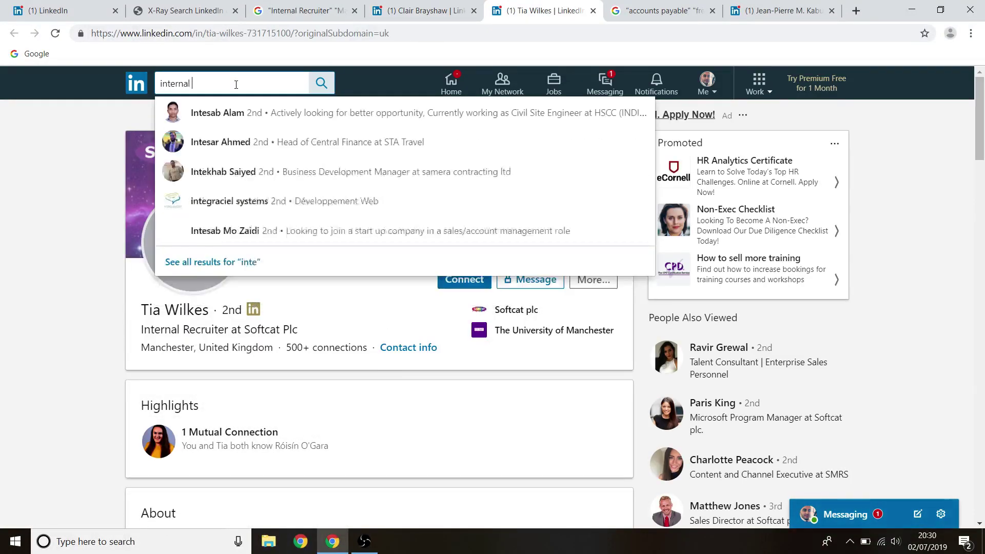
type("recrut")
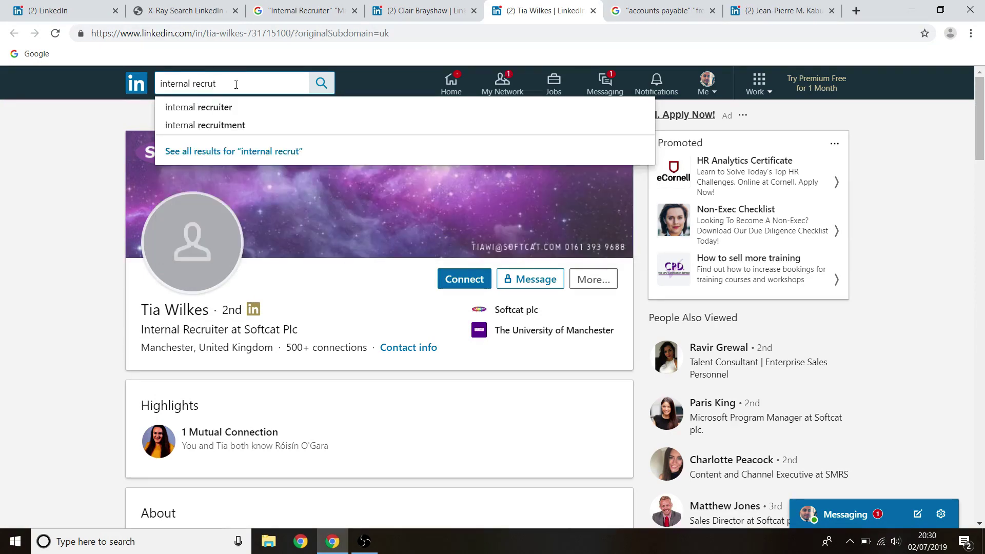
left_click(37, 246)
scroll(231, 251, "down", 3)
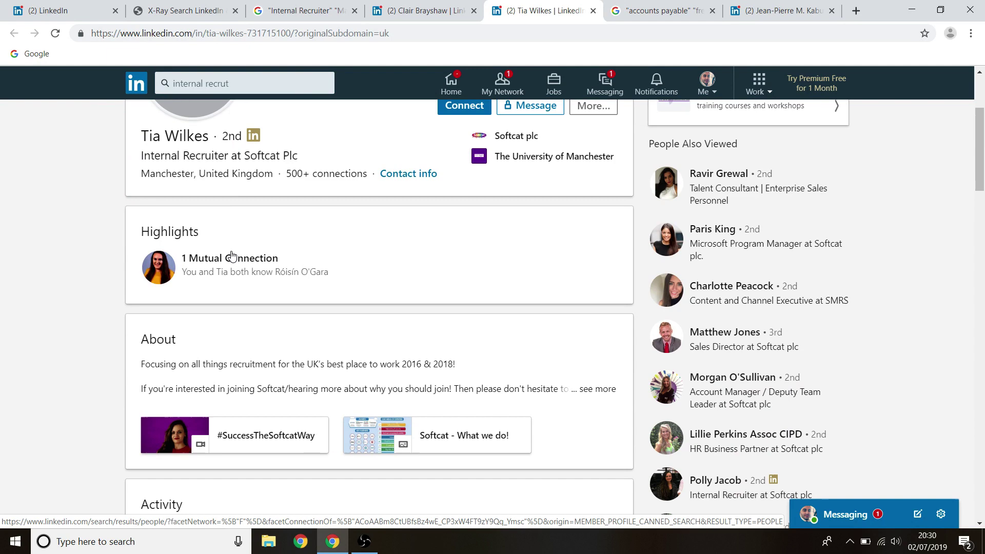
Add 'banking' to the Manchester keywords and open the new Internal Recruiter query in Google
left_click(308, 10)
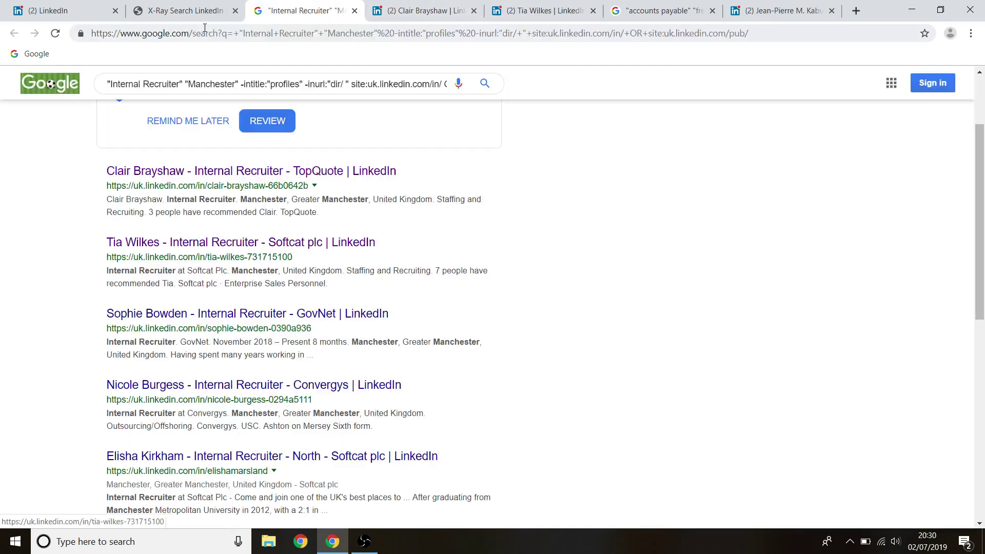
left_click(193, 7)
left_click(130, 325)
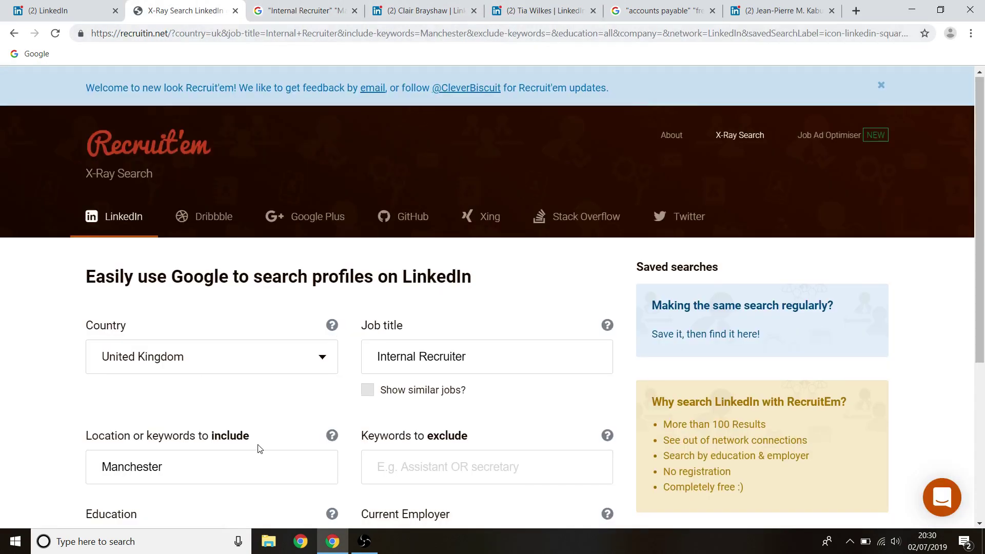
scroll(231, 367, "down", 3)
left_click(231, 351)
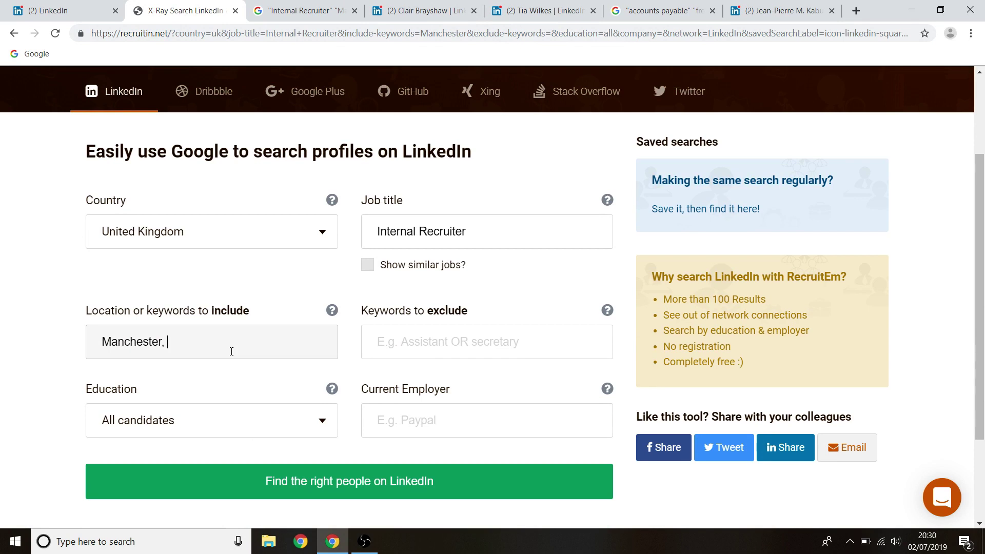
type(", banking")
left_click(368, 485)
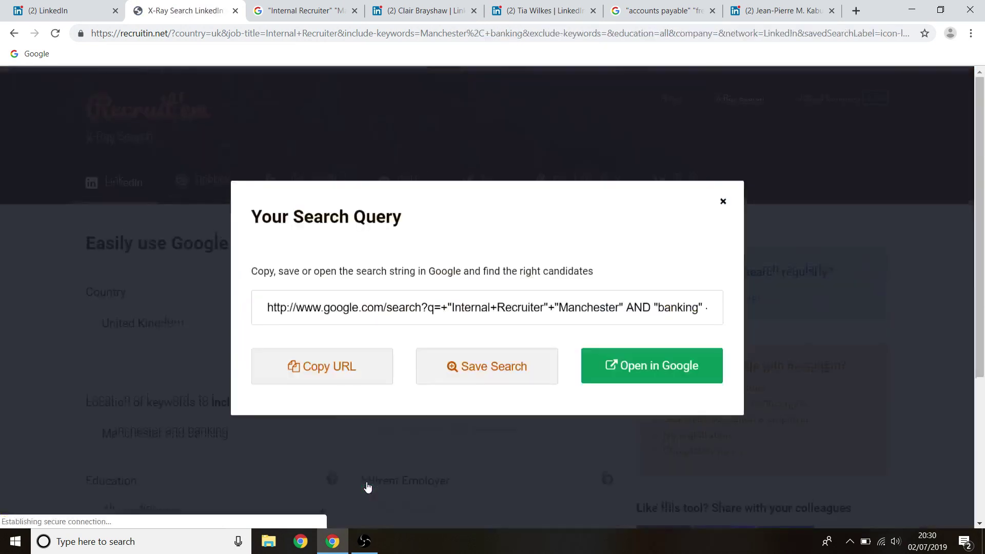
left_click(634, 364)
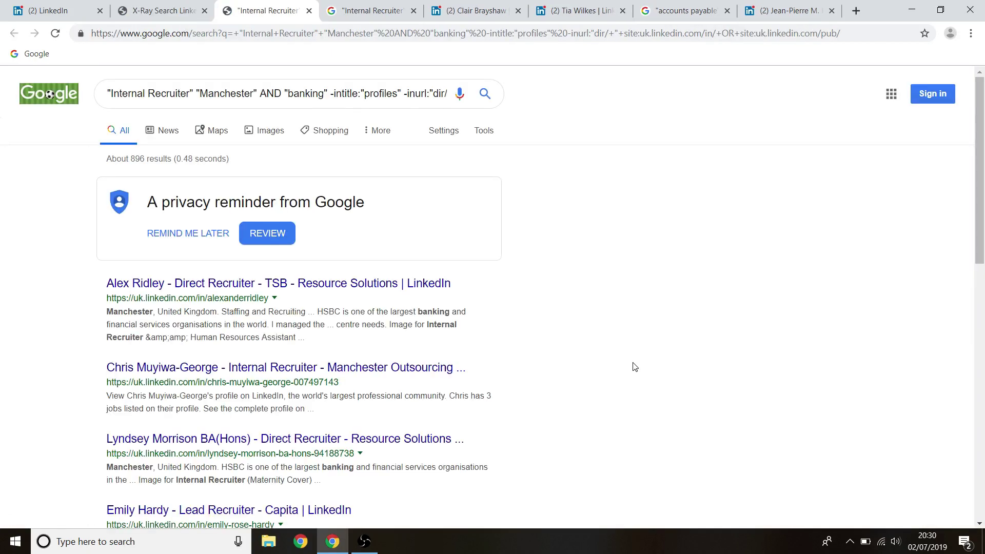
right_click(298, 285)
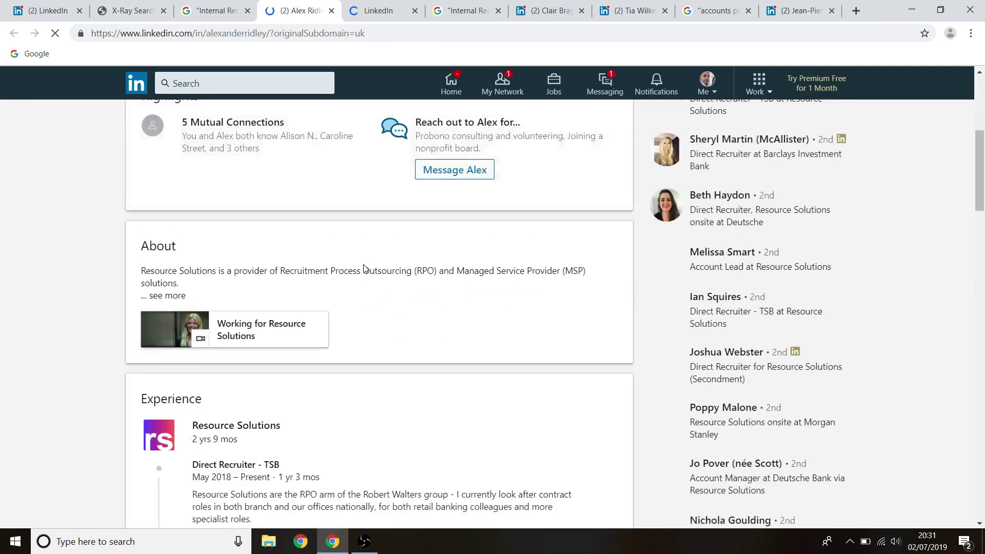
scroll(364, 269, "down", 3)
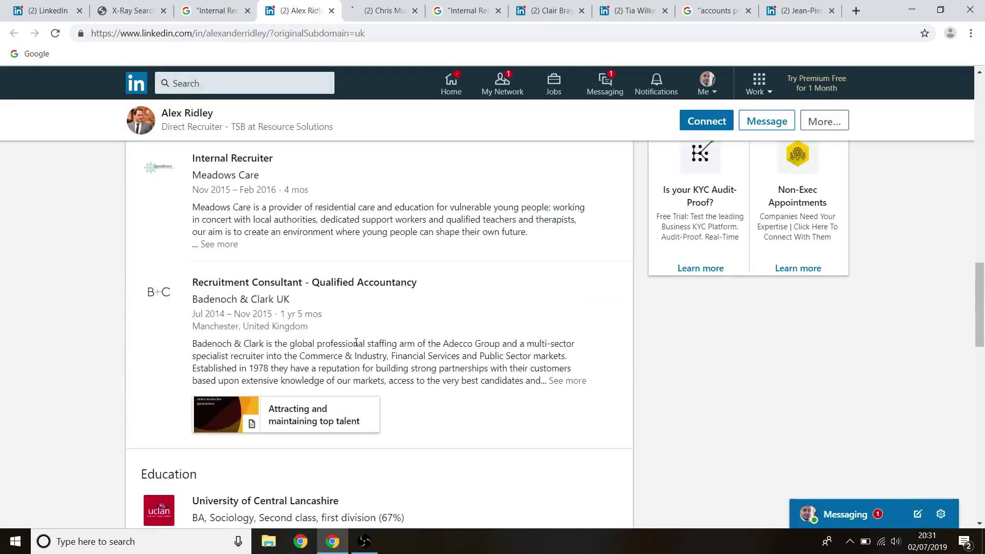
scroll(356, 345, "up", 10)
scroll(356, 345, "up", 4)
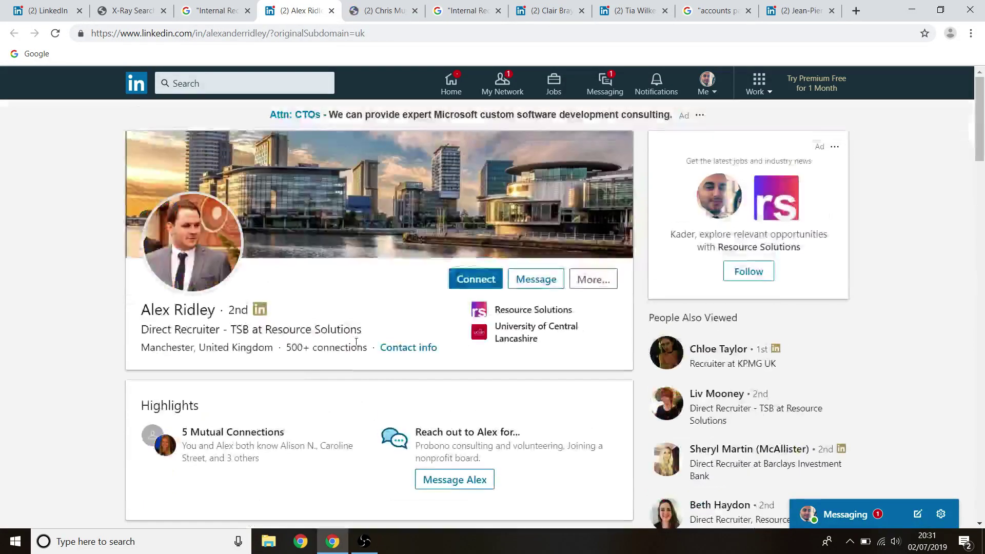
Start a connection invitation with a note greeting the recruiter and beginning 'Wanted to base regarding...'
left_click(477, 280)
left_click(540, 346)
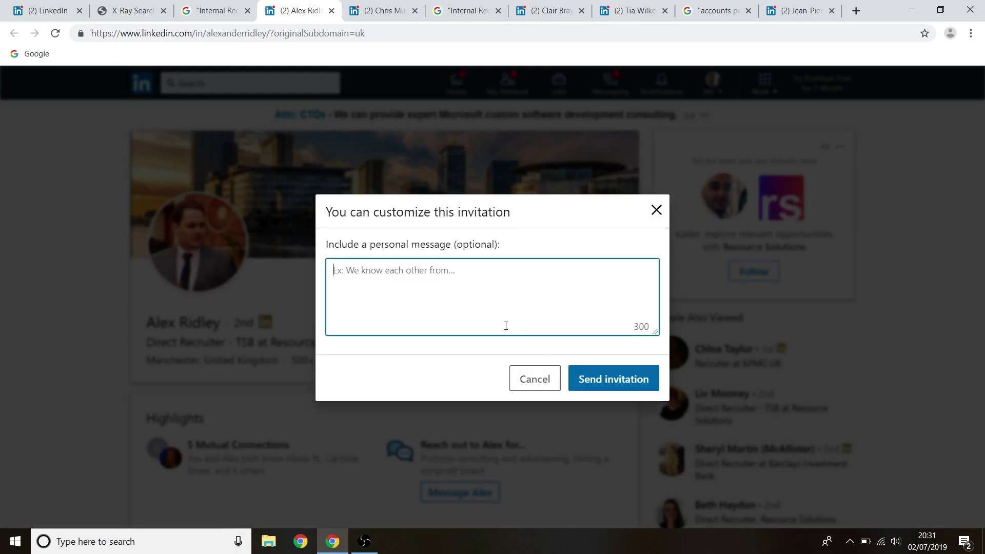
type("Hello ALex,")
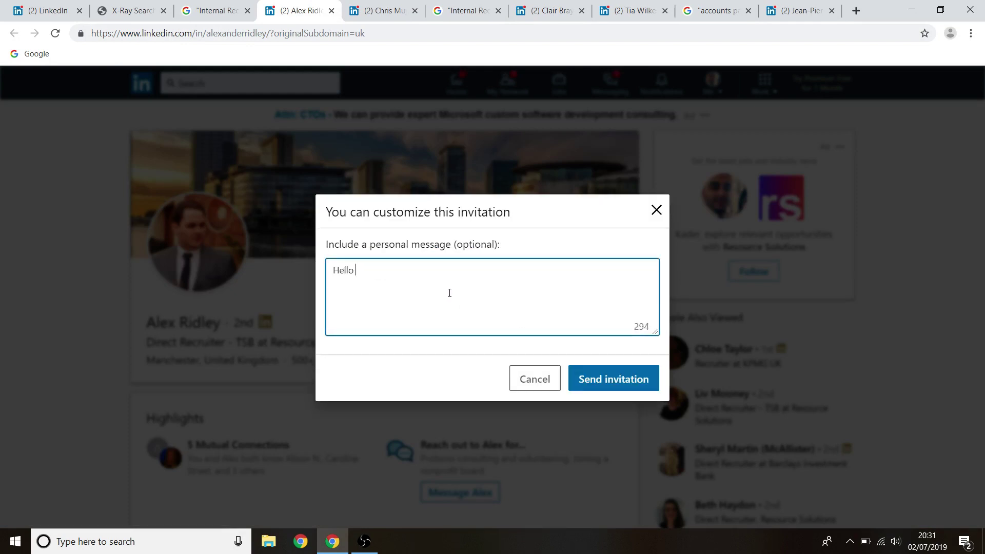
key("Return")
key("Return")
type("Wanted to base re")
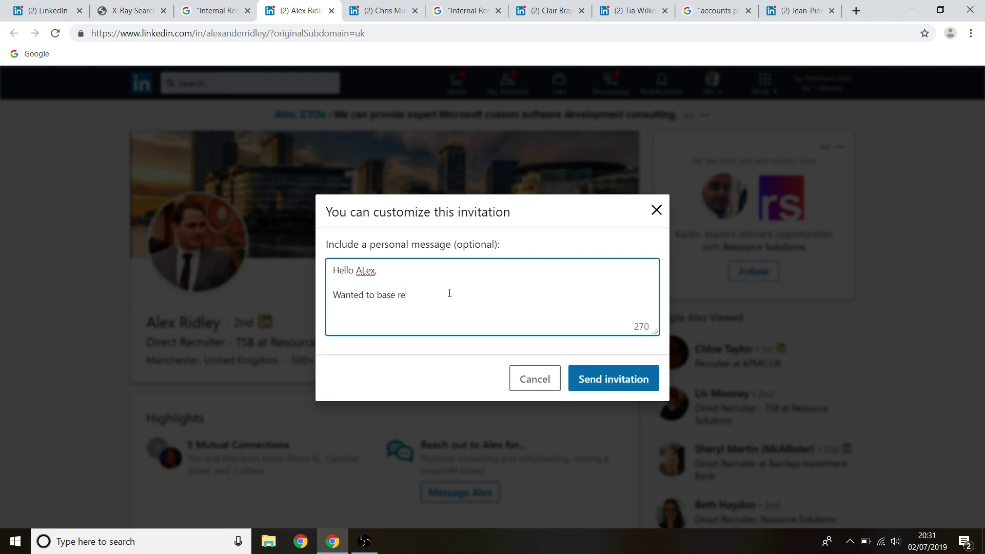
type("garding...")
Dismiss the search query pop-up and recheck the Internal Recruiter Google results before returning to the form
left_click(126, 10)
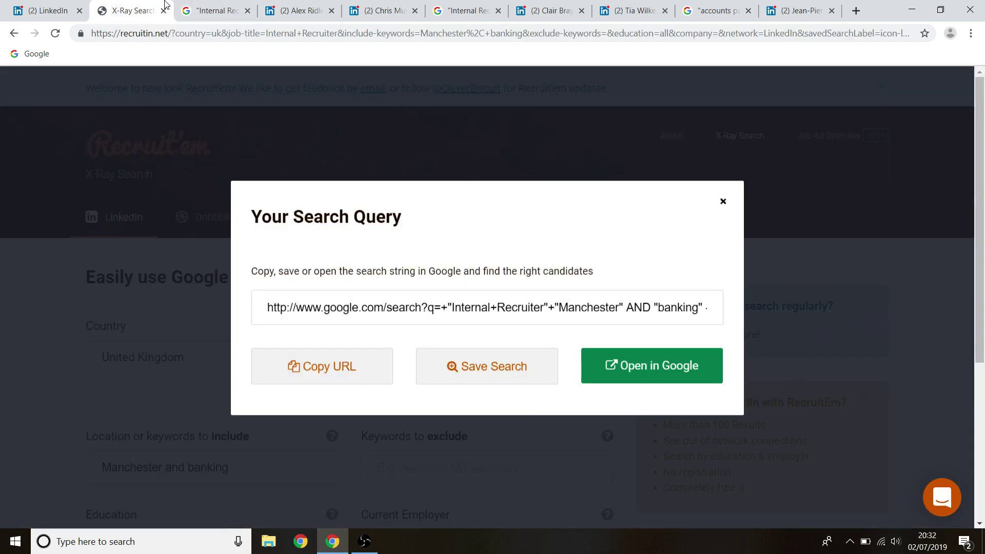
left_click(722, 201)
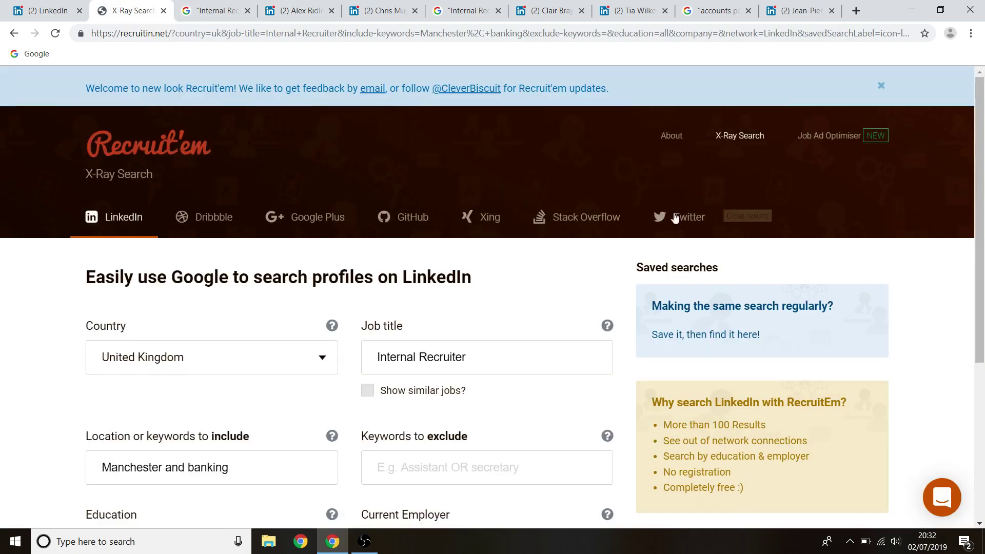
scroll(513, 257, "down", 4)
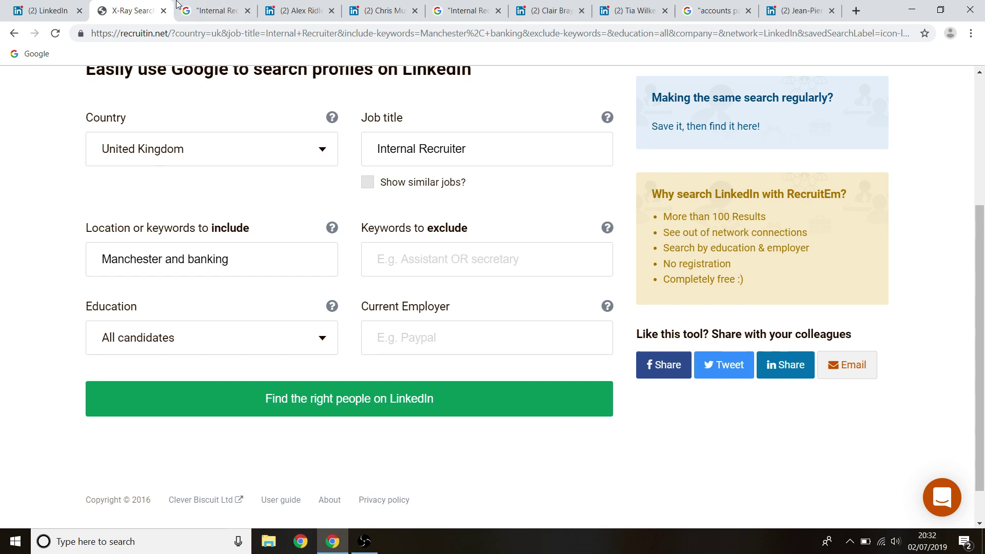
left_click(200, 5)
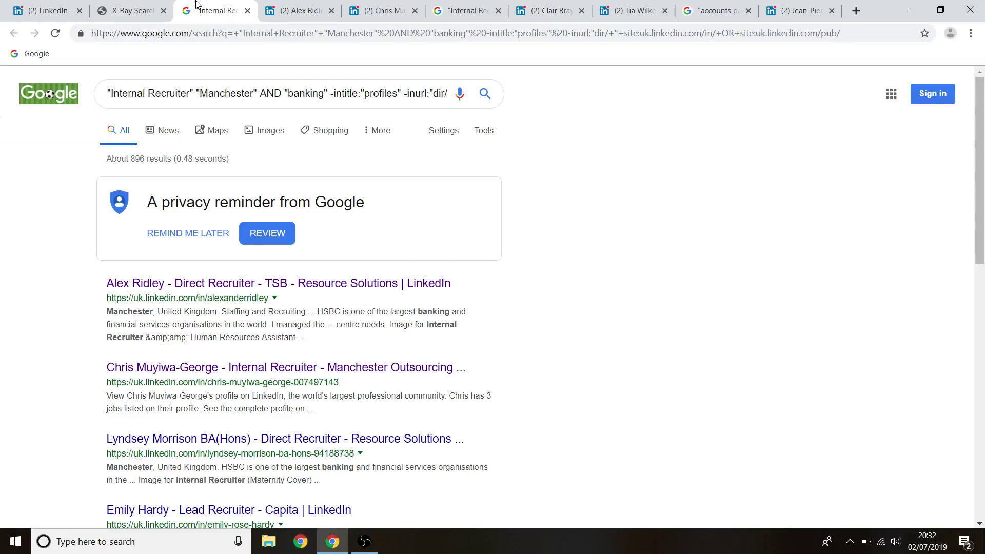
left_click(131, 11)
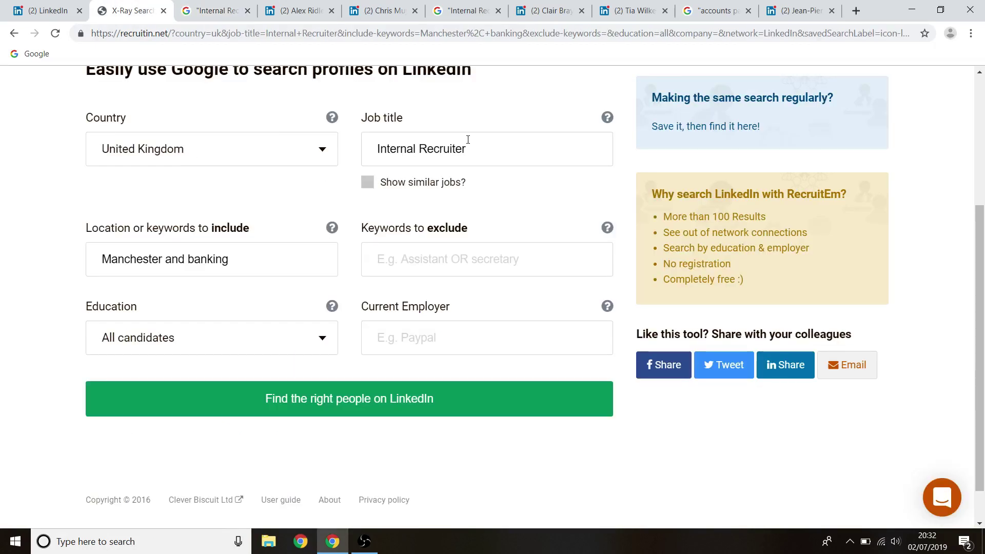
Replace the Internal Recruiter job title with SEO Director
triple_click(447, 147)
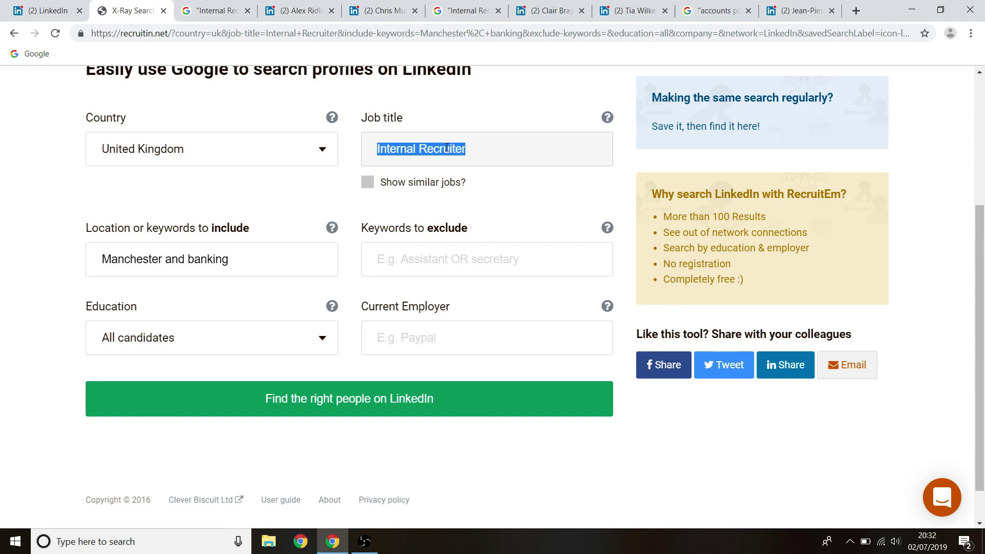
type("seo")
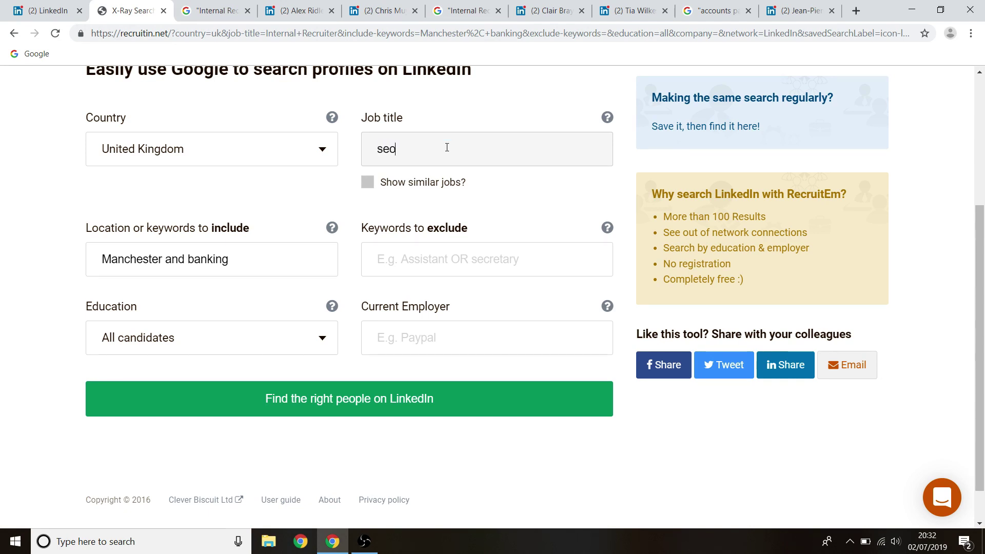
type(" manaher")
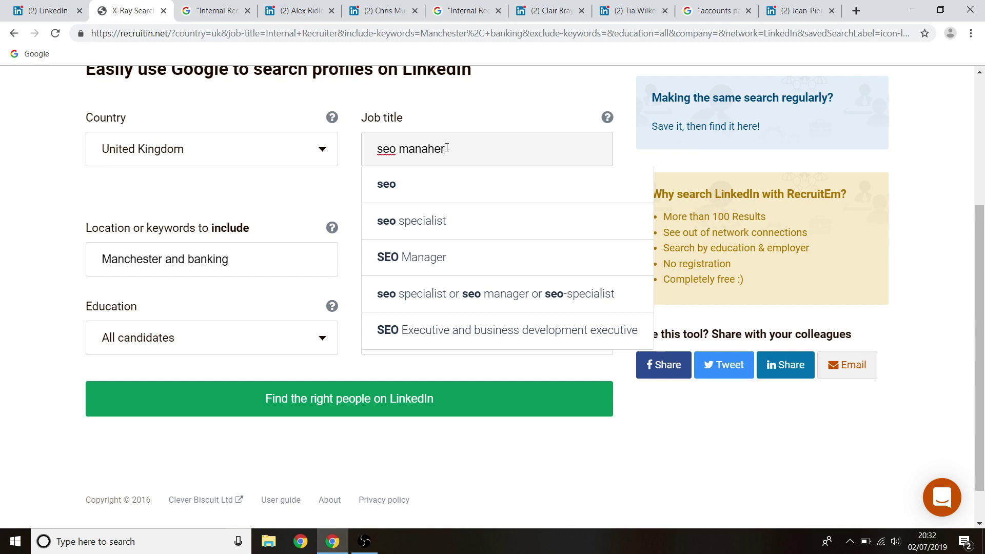
key("BackSpace")
key("BackSpace")
type("ge")
key("BackSpace")
key("BackSpace")
key("BackSpace")
key("BackSpace")
key("BackSpace")
key("BackSpace")
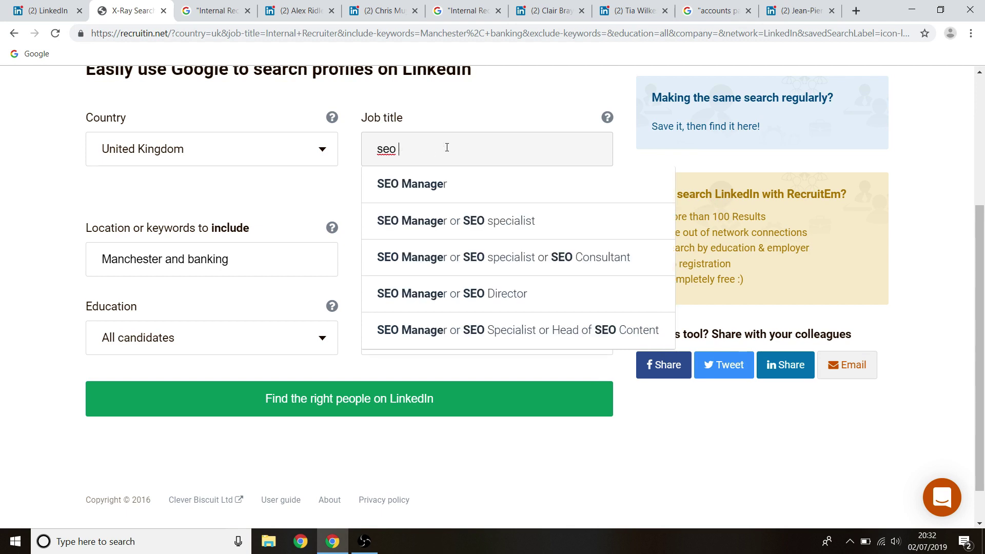
type("direct")
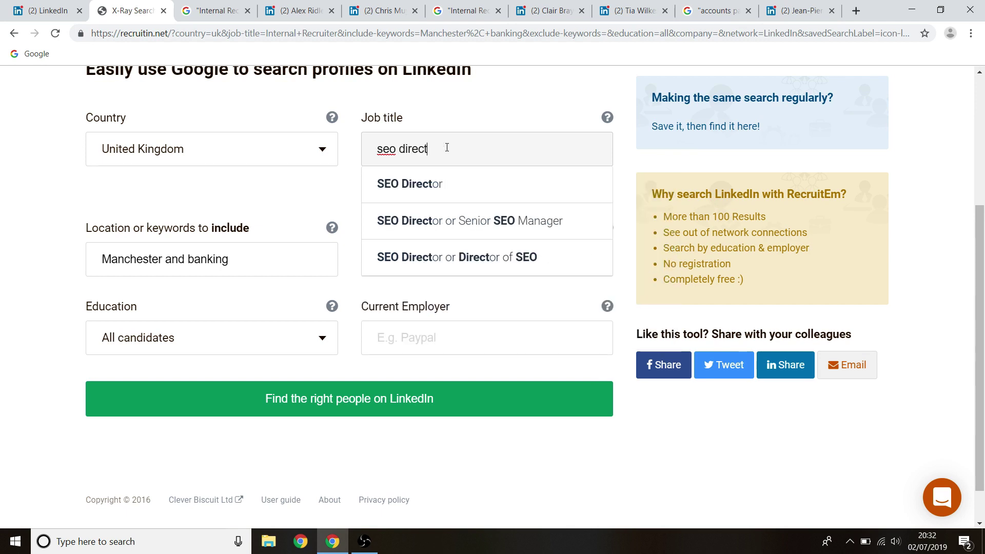
left_click(455, 183)
Remove 'and banking' so only Manchester remains, then generate the query
left_click(234, 263)
key("BackSpace")
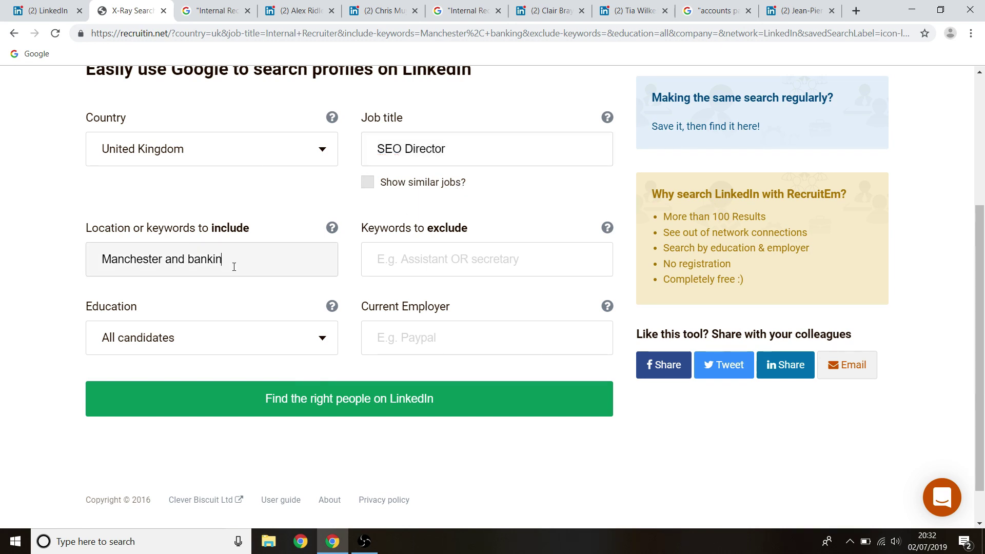
key("BackSpace")
key("BackSpace")
key("BackSpace")
key("BackSpace")
key("BackSpace")
key("BackSpace")
key("BackSpace")
key("BackSpace")
key("BackSpace")
key("BackSpace")
key("BackSpace")
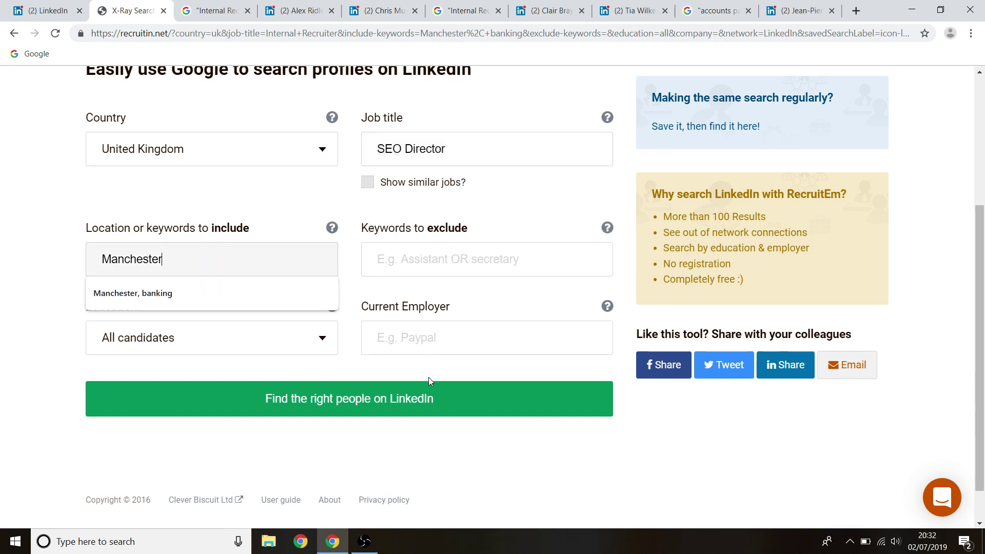
left_click(430, 399)
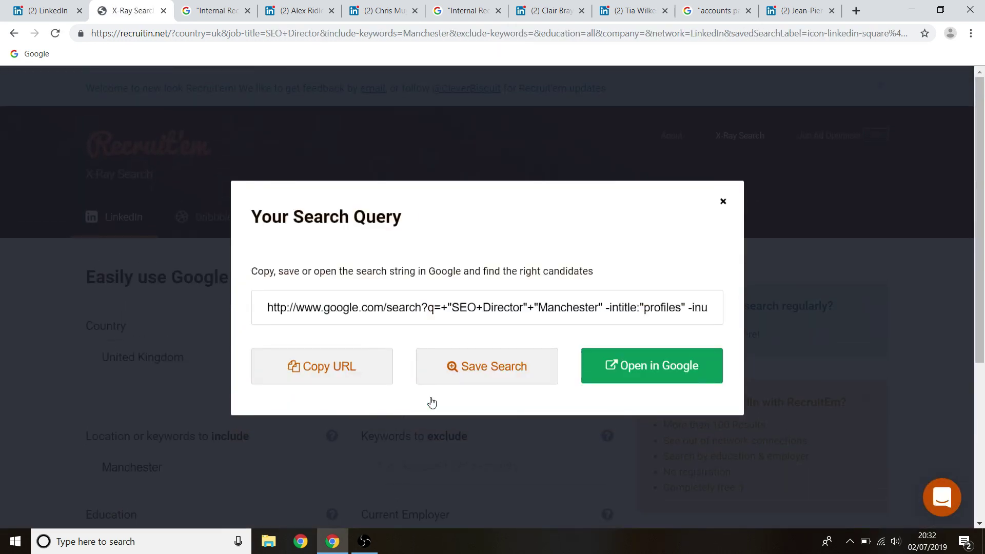